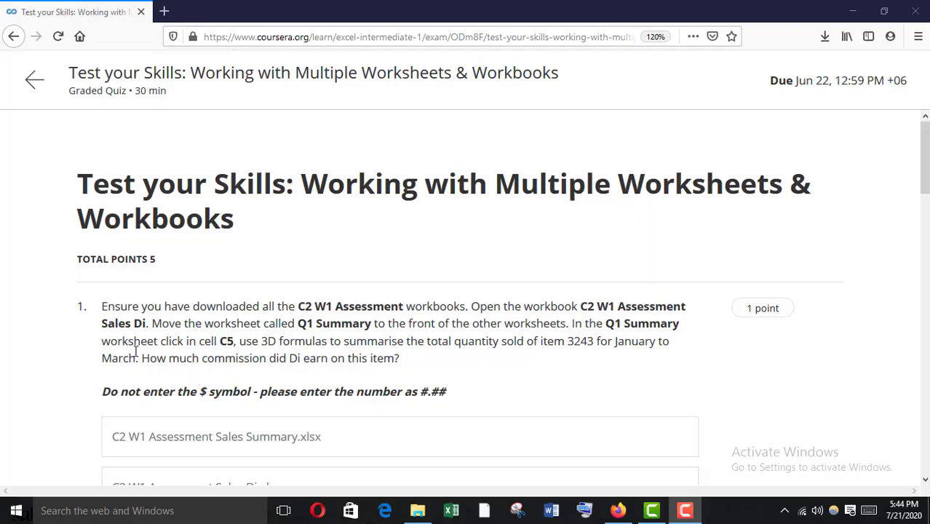
# - Read question 1 and its list of attached workbooks, and switch to the inter week 1 folder in File Explorer
pyautogui.scroll(-3, 166, 364)
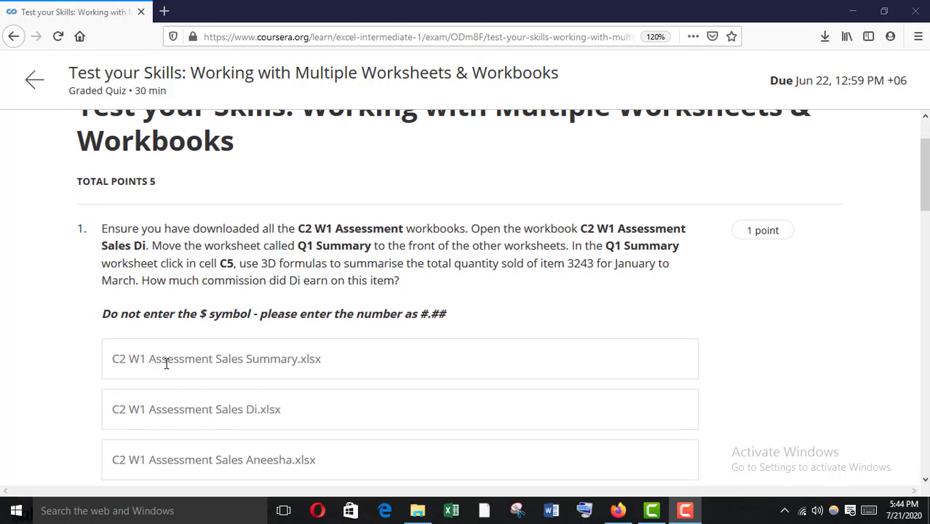
pyautogui.scroll(-1, 196, 320)
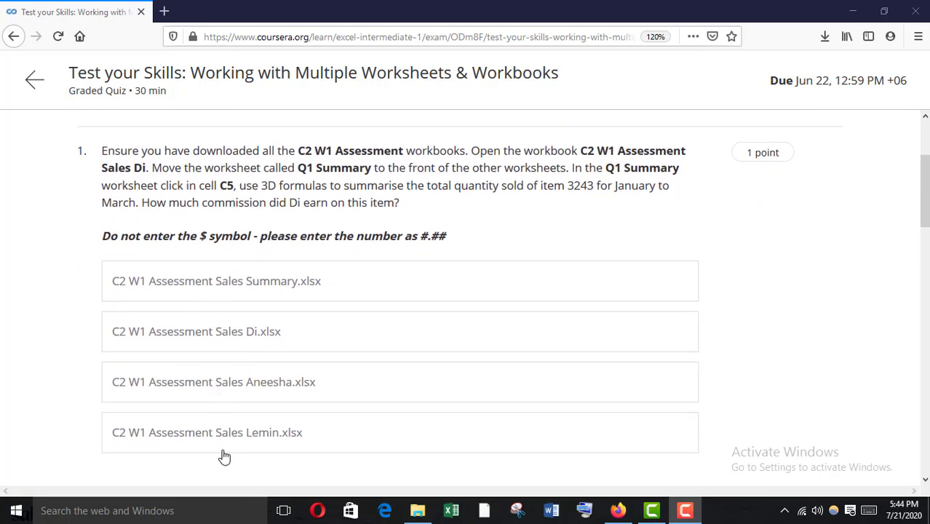
pyautogui.moveTo(420, 509)
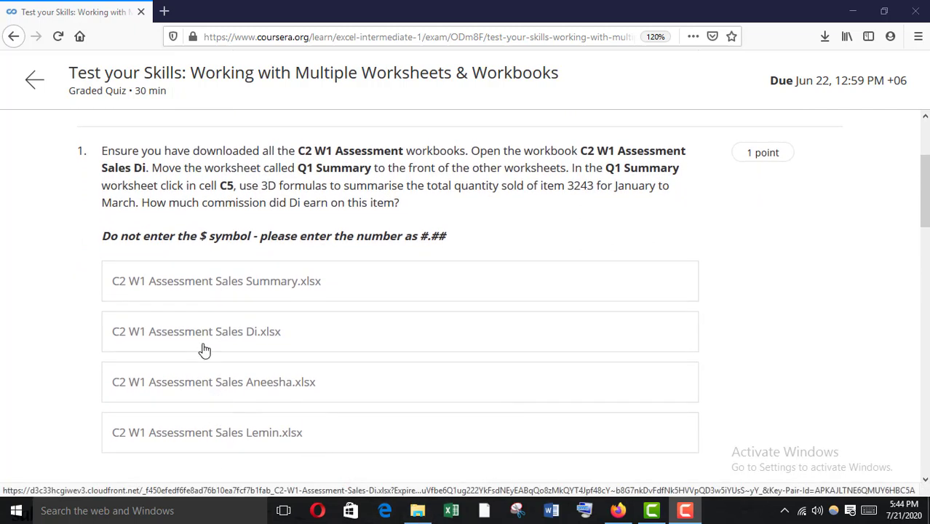
pyautogui.click(404, 437)
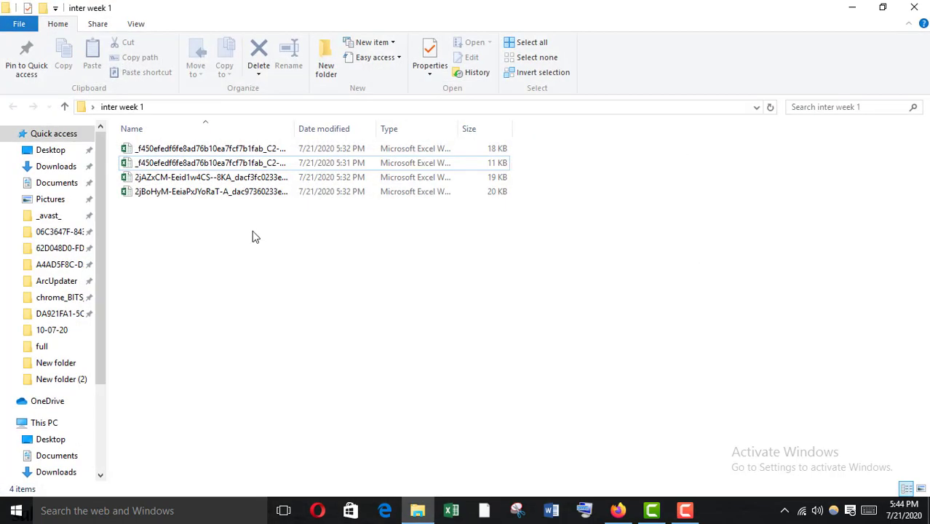
# - Rename the first workbook in the folder as W1-Assessment-Sales-Di by removing everything before W1 in its name
pyautogui.click(236, 151)
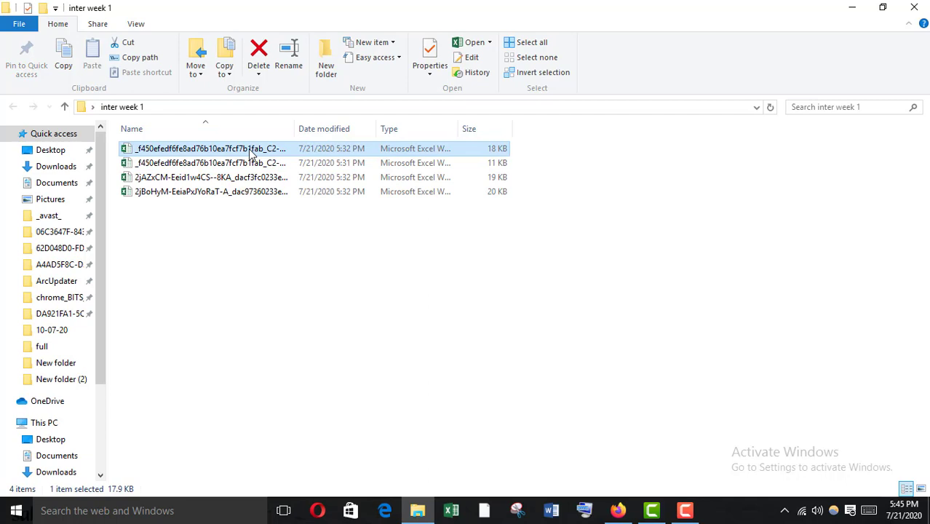
pyautogui.click(251, 149)
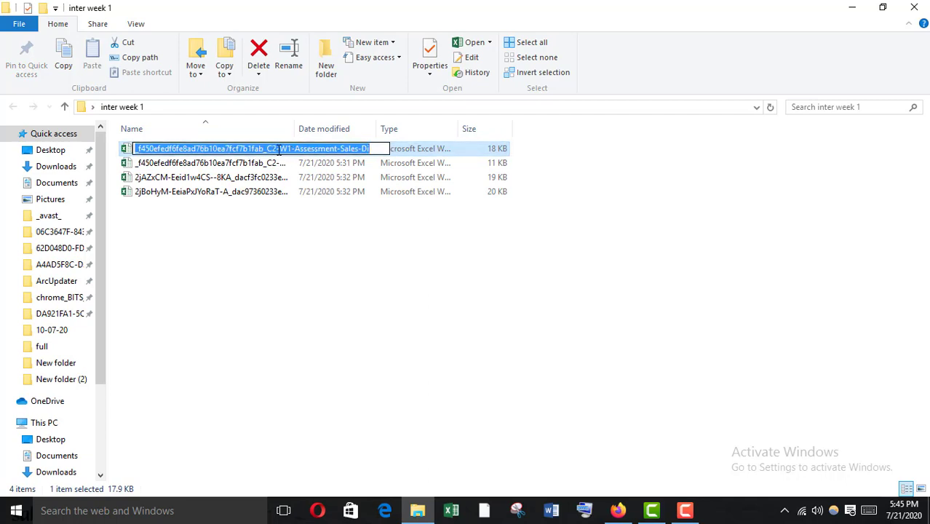
pyautogui.click(278, 149)
pyautogui.press('BackSpace')
pyautogui.press('BackSpace')
pyautogui.press('BackSpace')
pyautogui.press('BackSpace')
pyautogui.press('BackSpace')
pyautogui.press('BackSpace')
pyautogui.press('BackSpace')
pyautogui.press('BackSpace')
pyautogui.press('BackSpace')
pyautogui.press('BackSpace')
pyautogui.press('BackSpace')
pyautogui.press('BackSpace')
pyautogui.press('BackSpace')
pyautogui.press('BackSpace')
pyautogui.press('BackSpace')
pyautogui.press('BackSpace')
pyautogui.press('BackSpace')
pyautogui.press('BackSpace')
pyautogui.press('BackSpace')
pyautogui.press('BackSpace')
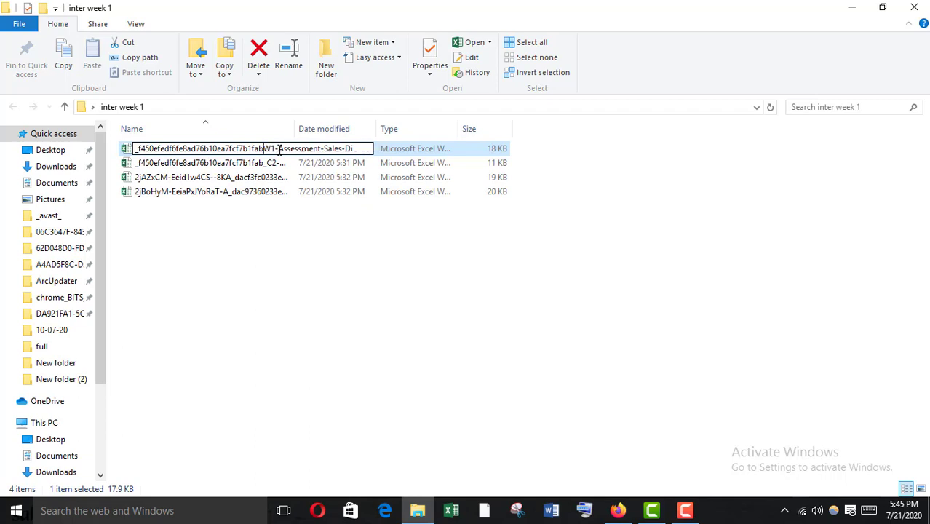
pyautogui.press('BackSpace')
pyautogui.press('BackSpace')
pyautogui.press('BackSpace')
pyautogui.press('BackSpace')
pyautogui.press('BackSpace')
pyautogui.press('Return')
# - Shorten the second workbook's file name to W1-Assessment-Sales-Summary, removing the prefix before W1
pyautogui.click(256, 167)
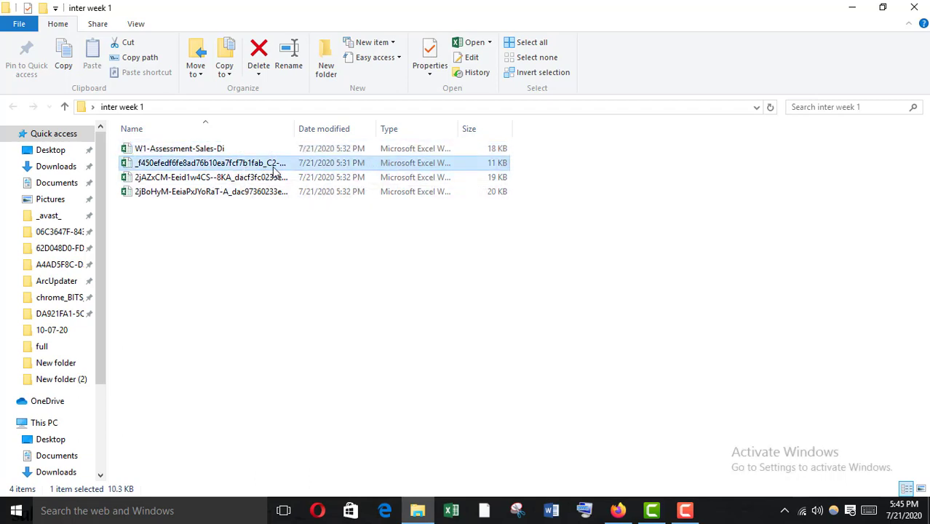
pyautogui.click(276, 168)
pyautogui.click(281, 163)
pyautogui.press('BackSpace')
pyautogui.press('BackSpace')
pyautogui.press('BackSpace')
pyautogui.press('BackSpace')
pyautogui.press('BackSpace')
pyautogui.press('BackSpace')
pyautogui.press('BackSpace')
pyautogui.press('BackSpace')
pyautogui.press('BackSpace')
pyautogui.press('BackSpace')
pyautogui.press('BackSpace')
pyautogui.press('BackSpace')
pyautogui.press('BackSpace')
pyautogui.press('BackSpace')
pyautogui.press('BackSpace')
pyautogui.press('BackSpace')
pyautogui.press('BackSpace')
pyautogui.press('BackSpace')
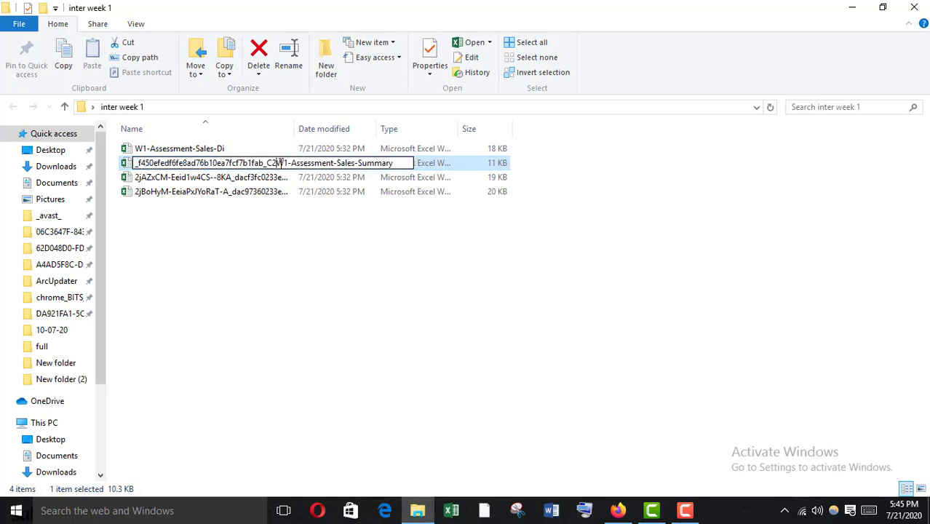
pyautogui.press('BackSpace')
pyautogui.press('BackSpace')
pyautogui.press('BackSpace')
pyautogui.press('BackSpace')
pyautogui.press('BackSpace')
pyautogui.press('BackSpace')
pyautogui.press('BackSpace')
pyautogui.press('BackSpace')
pyautogui.press('BackSpace')
pyautogui.press('BackSpace')
pyautogui.press('BackSpace')
pyautogui.press('BackSpace')
pyautogui.press('BackSpace')
pyautogui.press('BackSpace')
pyautogui.press('BackSpace')
pyautogui.press('BackSpace')
pyautogui.press('BackSpace')
pyautogui.press('BackSpace')
pyautogui.press('BackSpace')
# - Shorten the third workbook's file name to W1-Assessment-Sales-Lemin, removing the prefix before W1
pyautogui.click(287, 182)
pyautogui.click(288, 179)
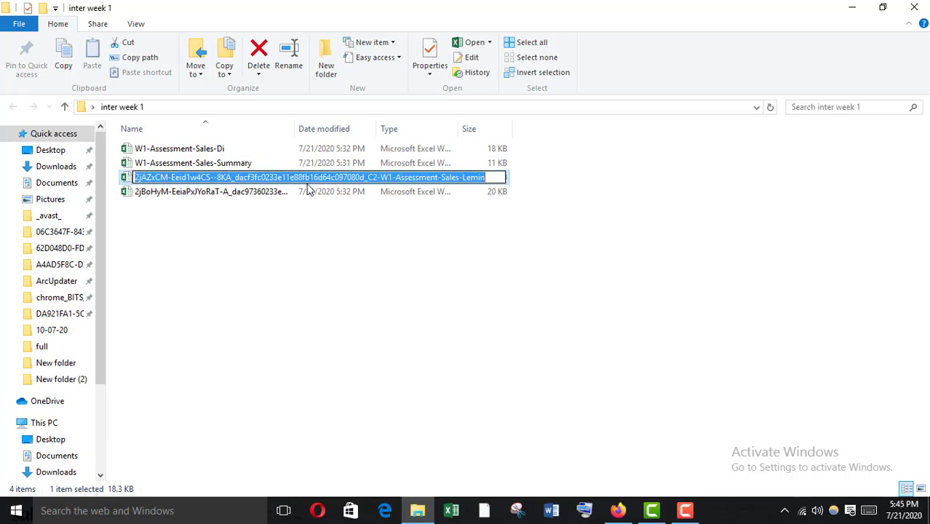
pyautogui.click(382, 179)
pyautogui.press('BackSpace')
pyautogui.press('BackSpace')
pyautogui.press('BackSpace')
pyautogui.press('BackSpace')
pyautogui.press('BackSpace')
pyautogui.press('BackSpace')
pyautogui.press('BackSpace')
pyautogui.press('BackSpace')
pyautogui.press('BackSpace')
pyautogui.press('BackSpace')
pyautogui.press('BackSpace')
pyautogui.press('BackSpace')
pyautogui.press('BackSpace')
pyautogui.press('BackSpace')
pyautogui.press('BackSpace')
pyautogui.press('BackSpace')
pyautogui.press('BackSpace')
pyautogui.press('BackSpace')
pyautogui.press('BackSpace')
pyautogui.press('BackSpace')
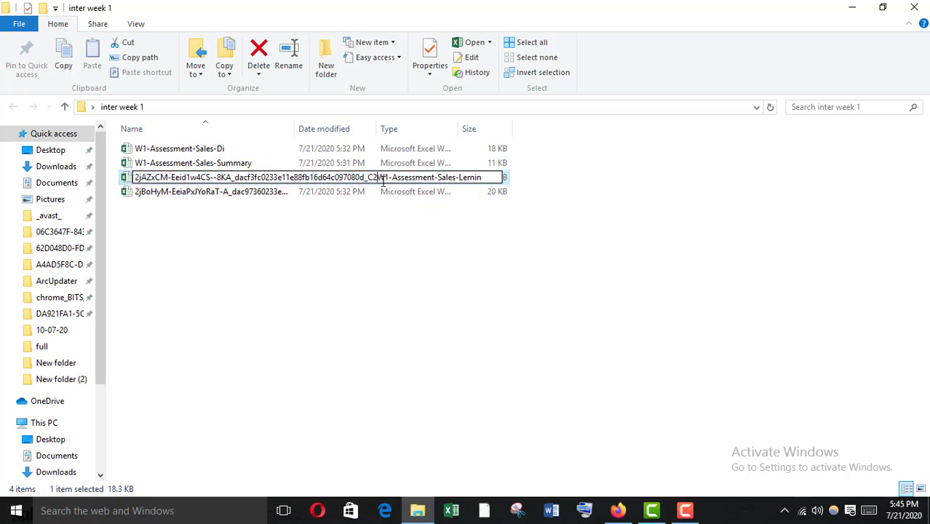
pyautogui.press('BackSpace')
pyautogui.press('BackSpace')
pyautogui.press('BackSpace')
pyautogui.press('BackSpace')
pyautogui.press('BackSpace')
pyautogui.press('BackSpace')
pyautogui.press('BackSpace')
pyautogui.press('BackSpace')
pyautogui.press('BackSpace')
pyautogui.press('BackSpace')
pyautogui.press('BackSpace')
pyautogui.press('BackSpace')
pyautogui.press('BackSpace')
pyautogui.press('BackSpace')
pyautogui.press('BackSpace')
pyautogui.press('BackSpace')
pyautogui.press('BackSpace')
pyautogui.press('BackSpace')
pyautogui.press('BackSpace')
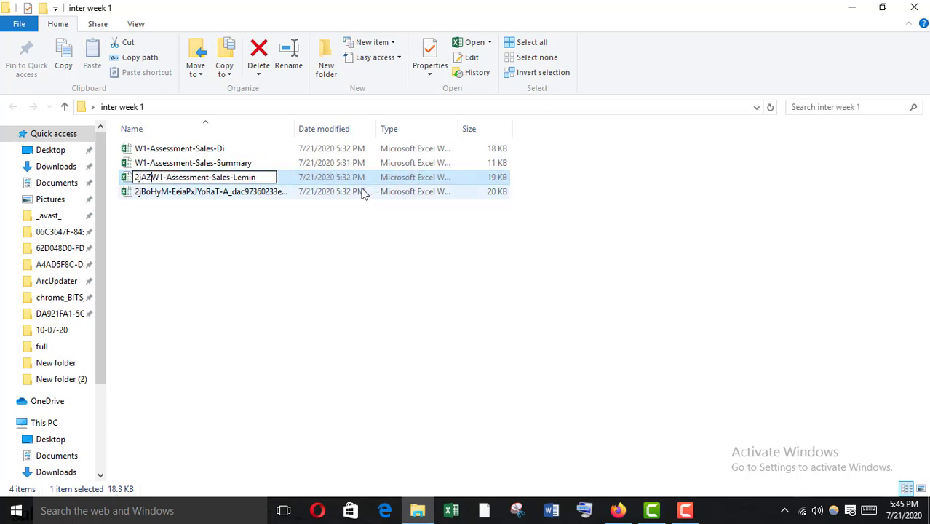
# - Rename the last workbook in the folder as W1-Assessment-Sales-Aneesha, removing the prefix before W1
pyautogui.click(301, 197)
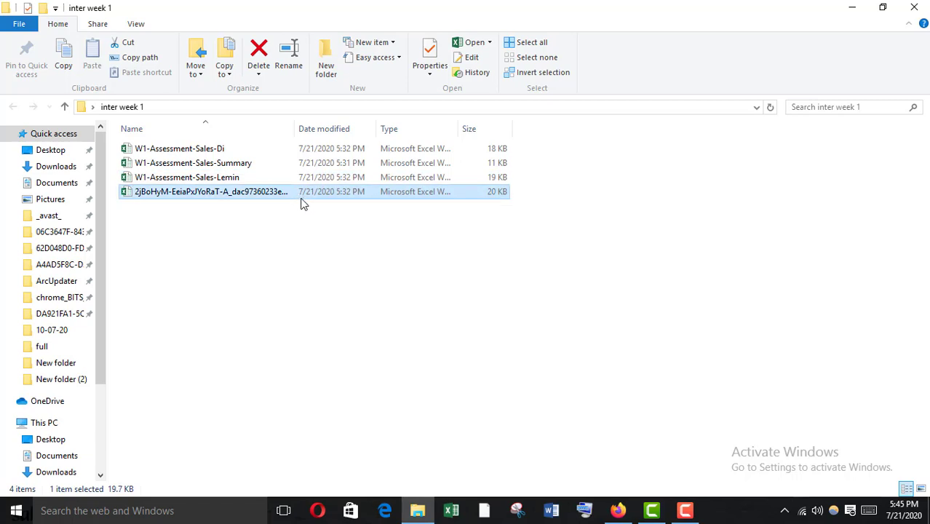
pyautogui.click(279, 193)
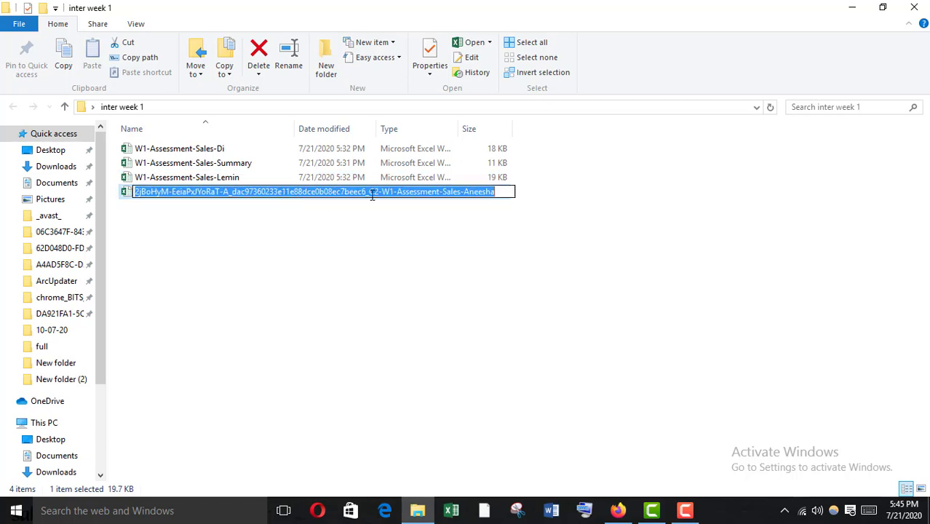
pyautogui.click(385, 191)
pyautogui.press('BackSpace')
pyautogui.press('BackSpace')
pyautogui.press('BackSpace')
pyautogui.press('BackSpace')
pyautogui.press('BackSpace')
pyautogui.press('BackSpace')
pyautogui.press('BackSpace')
pyautogui.press('BackSpace')
pyautogui.press('BackSpace')
pyautogui.press('BackSpace')
pyautogui.press('BackSpace')
pyautogui.press('BackSpace')
pyautogui.press('BackSpace')
pyautogui.press('BackSpace')
pyautogui.press('BackSpace')
pyautogui.press('BackSpace')
pyautogui.press('BackSpace')
pyautogui.press('BackSpace')
pyautogui.press('BackSpace')
pyautogui.press('BackSpace')
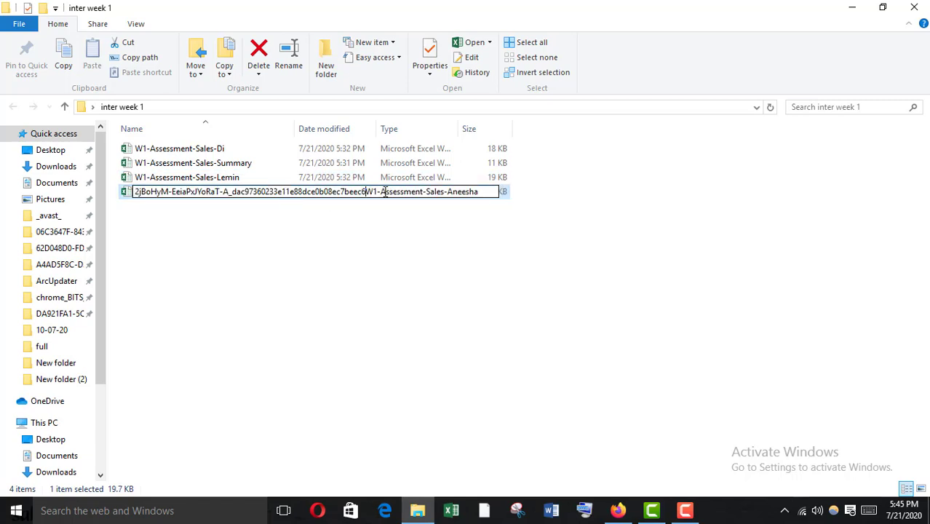
pyautogui.press('BackSpace')
pyautogui.press('BackSpace')
pyautogui.press('BackSpace')
pyautogui.press('BackSpace')
pyautogui.press('BackSpace')
pyautogui.press('BackSpace')
pyautogui.press('BackSpace')
pyautogui.press('BackSpace')
pyautogui.press('BackSpace')
pyautogui.press('BackSpace')
pyautogui.press('BackSpace')
pyautogui.press('BackSpace')
pyautogui.press('BackSpace')
pyautogui.press('BackSpace')
pyautogui.press('BackSpace')
pyautogui.press('BackSpace')
pyautogui.press('BackSpace')
pyautogui.press('BackSpace')
pyautogui.press('BackSpace')
pyautogui.press('BackSpace')
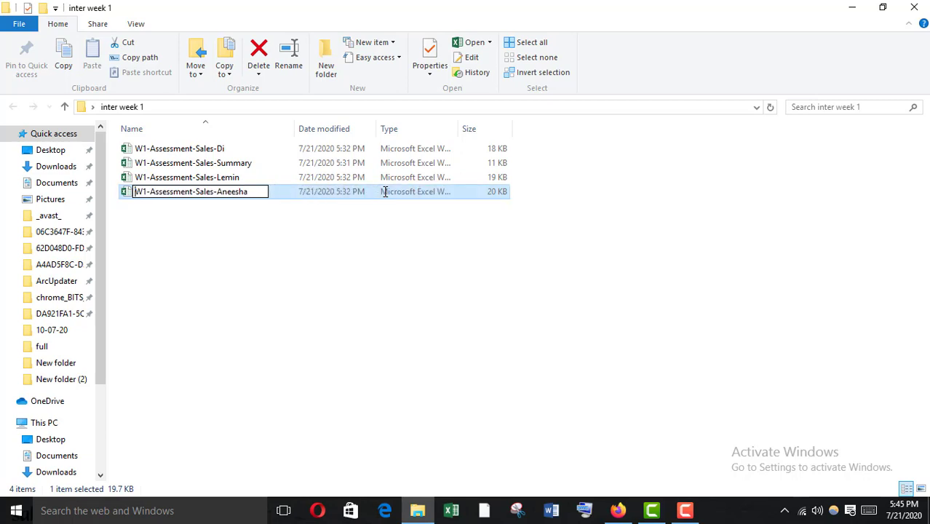
pyautogui.press('Return')
pyautogui.click(270, 273)
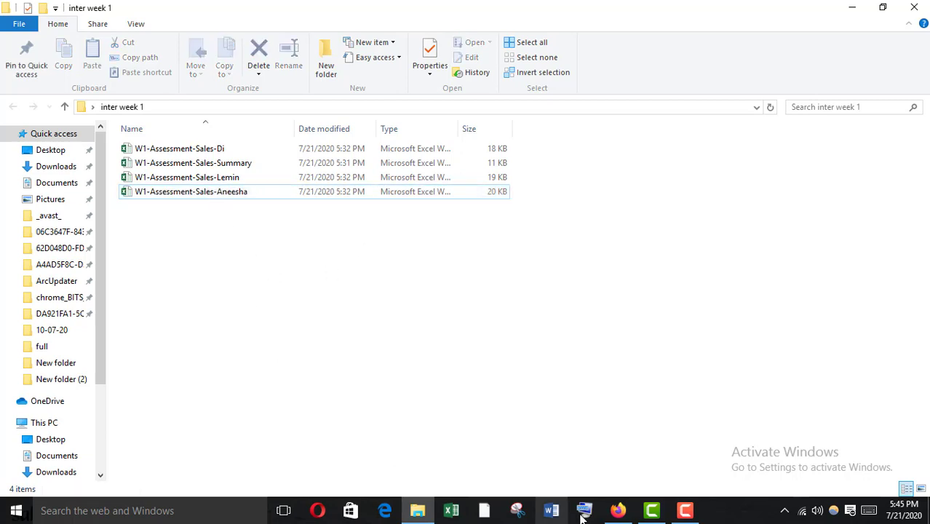
# - Check quiz question 1 in Firefox, and open the W1-Assessment-Sales-Di workbook from the inter week 1 folder in a maximized window
pyautogui.click(617, 513)
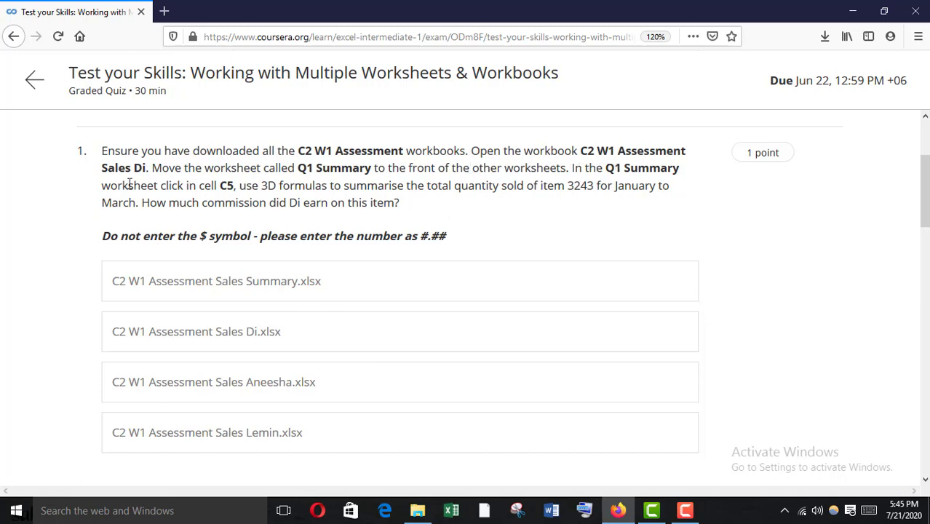
pyautogui.moveTo(417, 510)
pyautogui.click(417, 447)
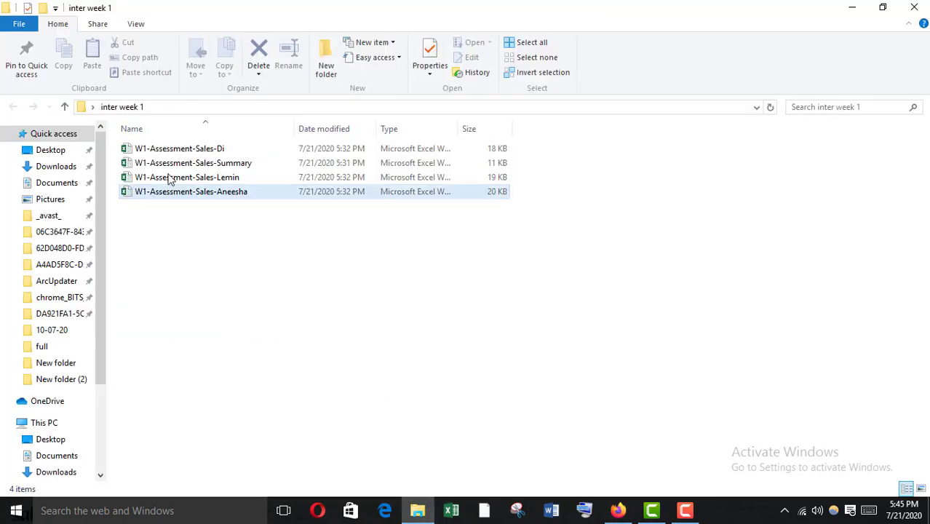
pyautogui.click(189, 153)
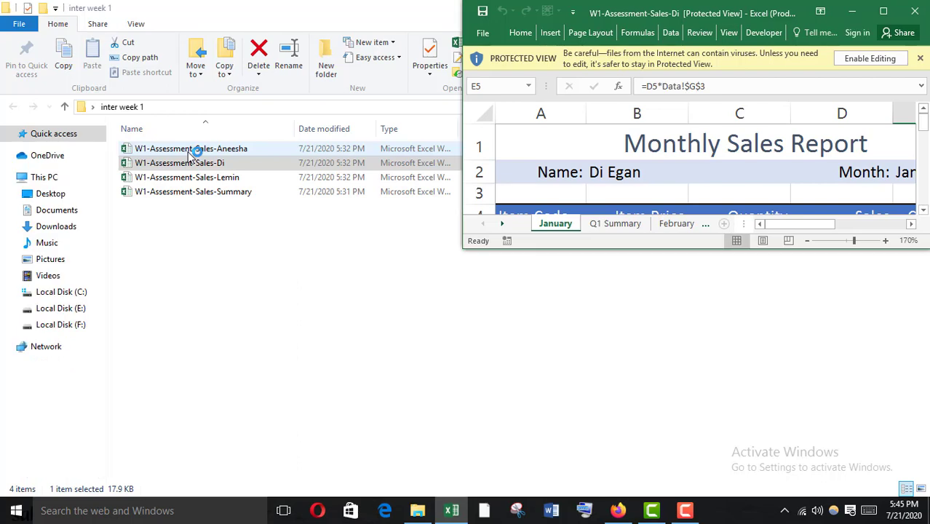
pyautogui.click(884, 13)
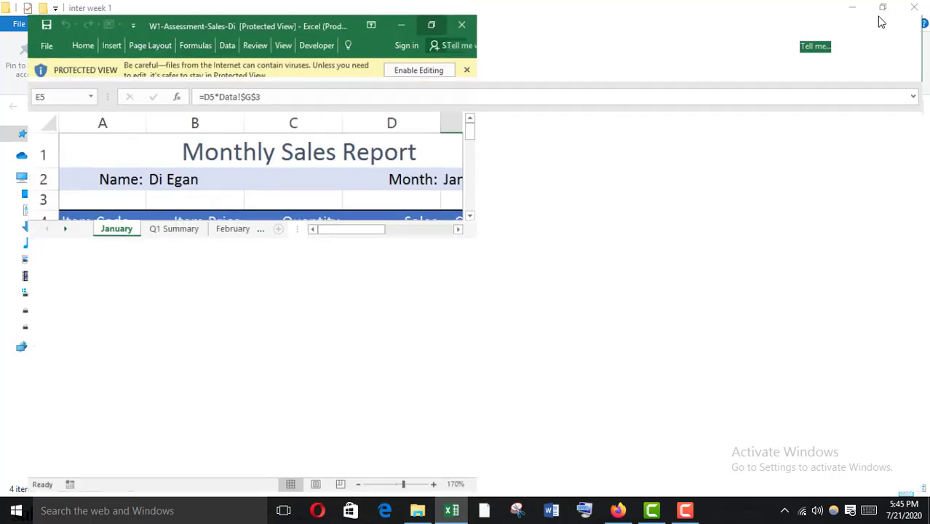
# - Reread question 1 in Firefox, return to the W1-Assessment-Sales-Di workbook in Excel and enable editing, dismissing the activation wizard
pyautogui.moveTo(619, 509)
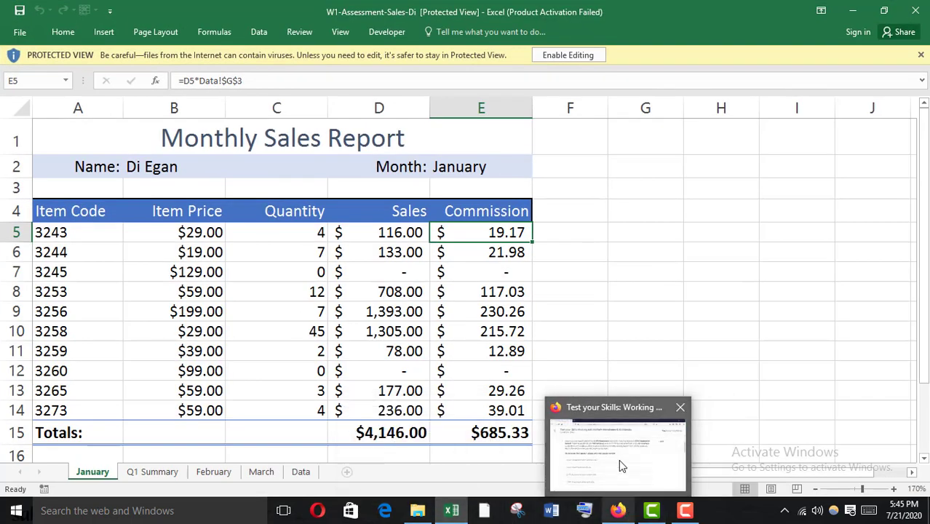
pyautogui.click(621, 466)
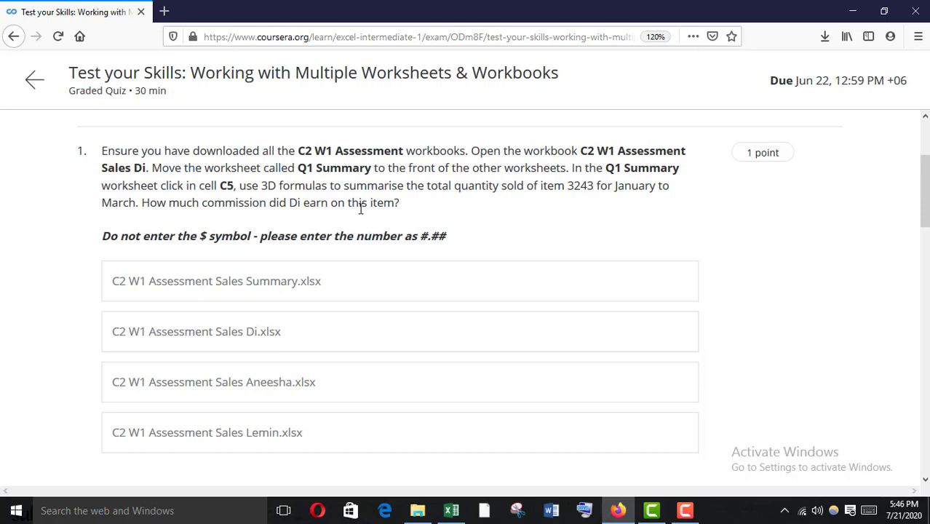
pyautogui.moveTo(454, 515)
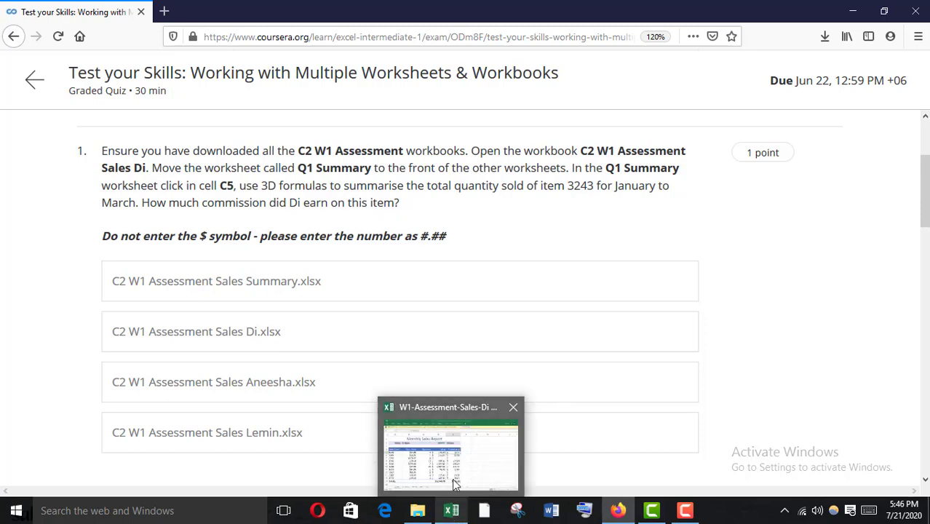
pyautogui.click(394, 399)
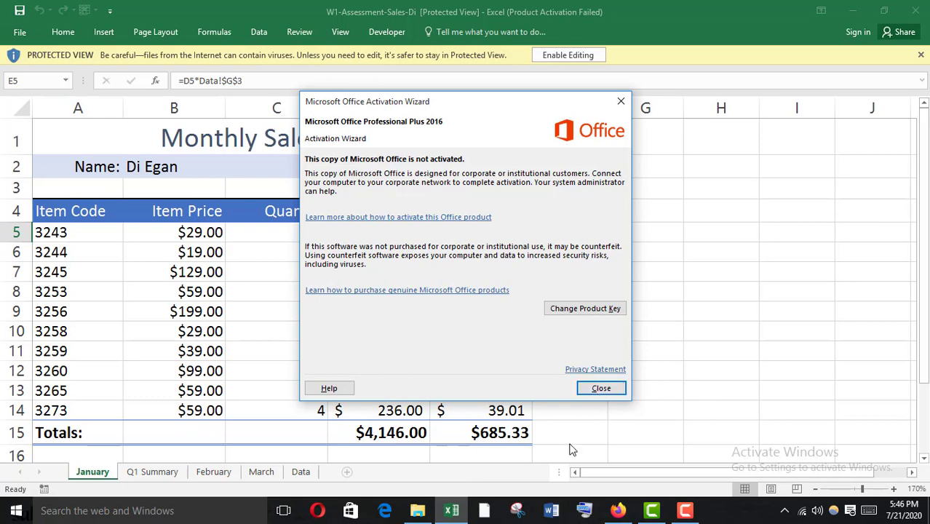
pyautogui.click(601, 387)
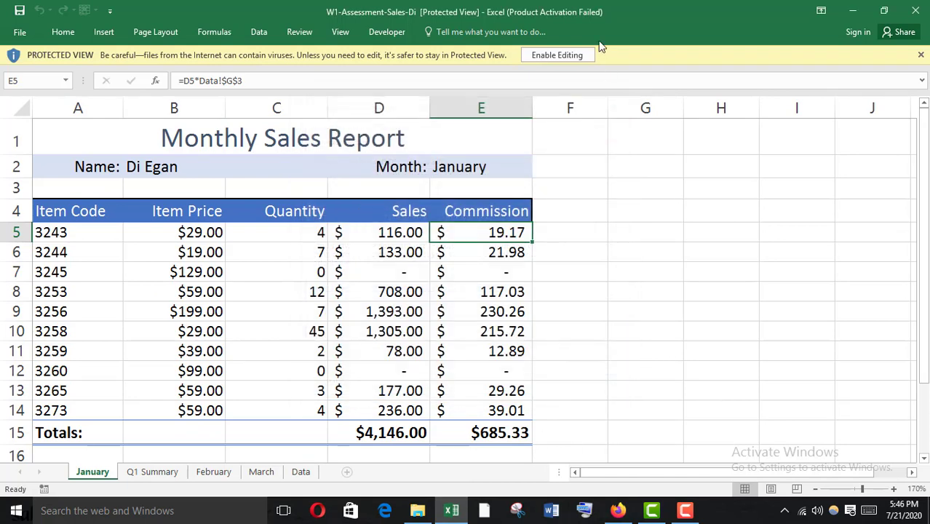
pyautogui.click(554, 56)
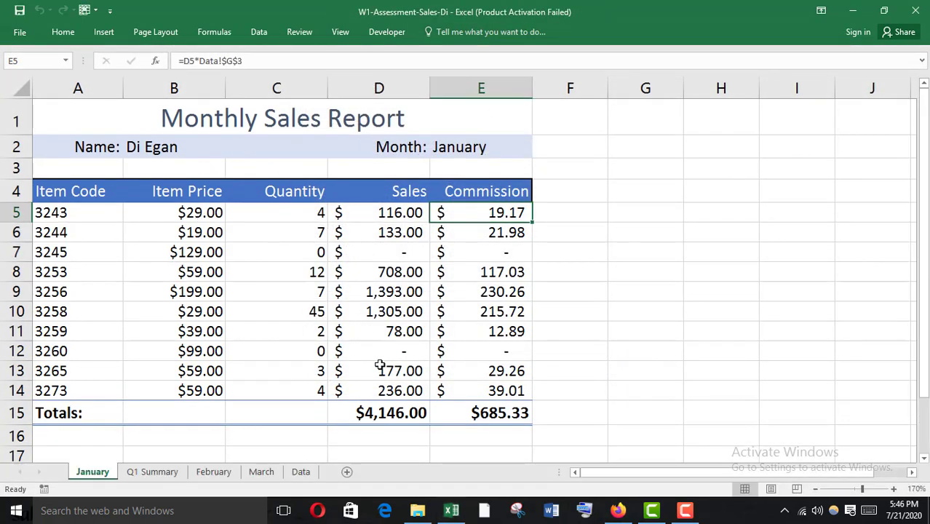
# - Move the Q1 Summary worksheet in front of the January worksheet
pyautogui.moveTo(862, 488); pyautogui.dragTo(853, 488)
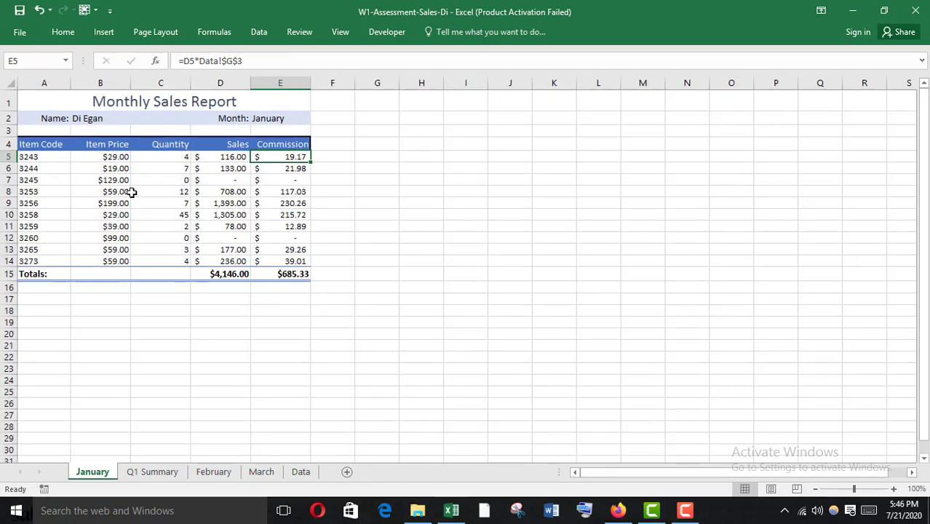
pyautogui.click(152, 472)
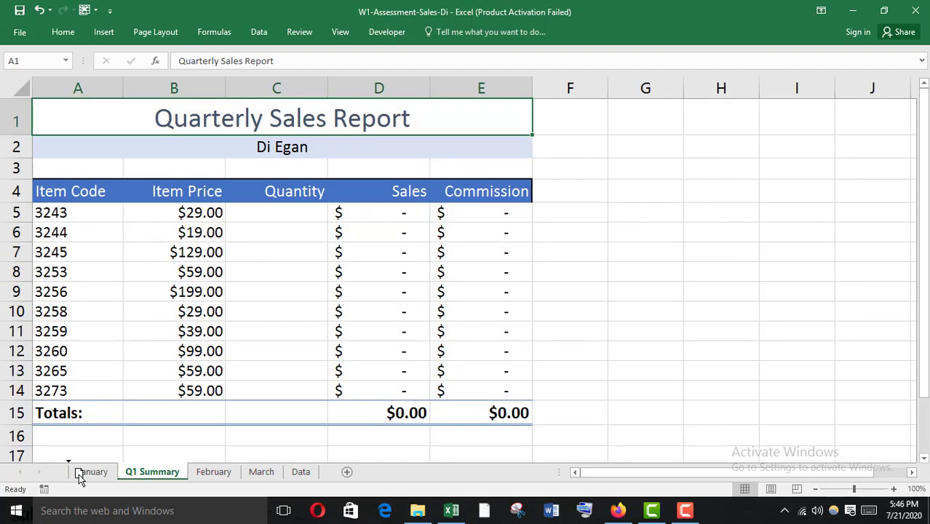
pyautogui.moveTo(70, 474); pyautogui.dragTo(72, 475)
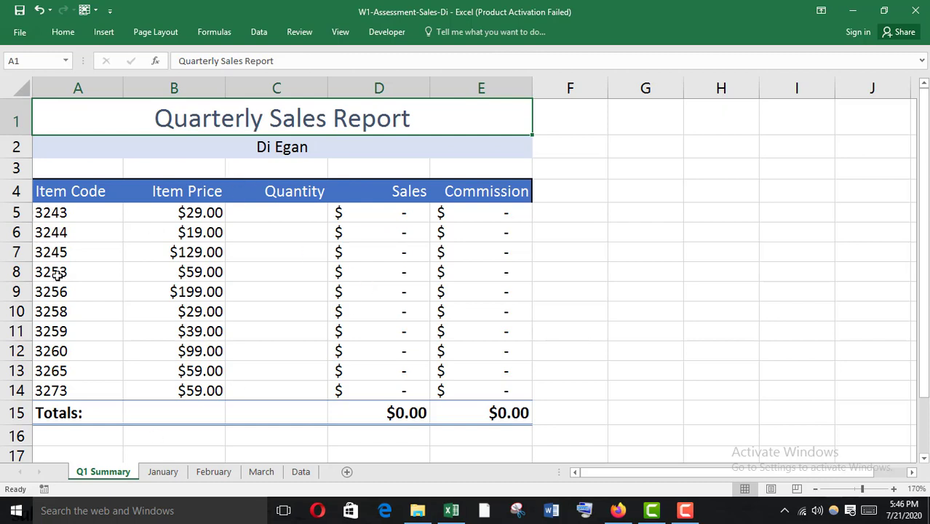
# - Enter the 3D formula =SUM(January:March!C5) in cell C5 of Q1 Summary to total the quantity sold of item 3243
pyautogui.click(277, 214)
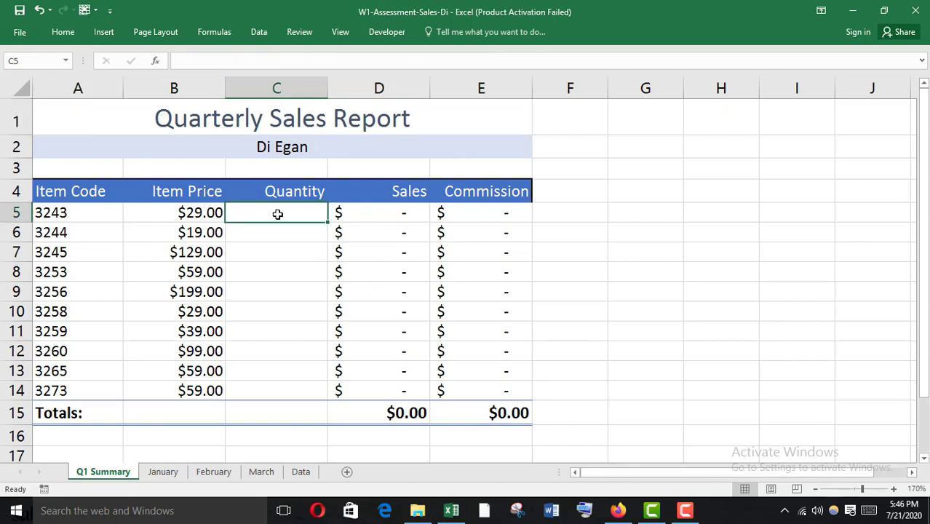
pyautogui.moveTo(617, 512)
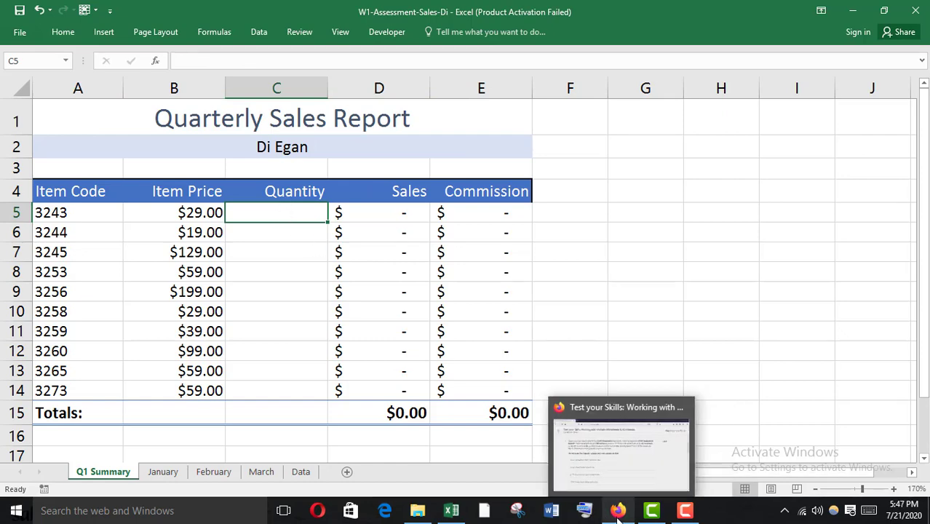
pyautogui.click(583, 436)
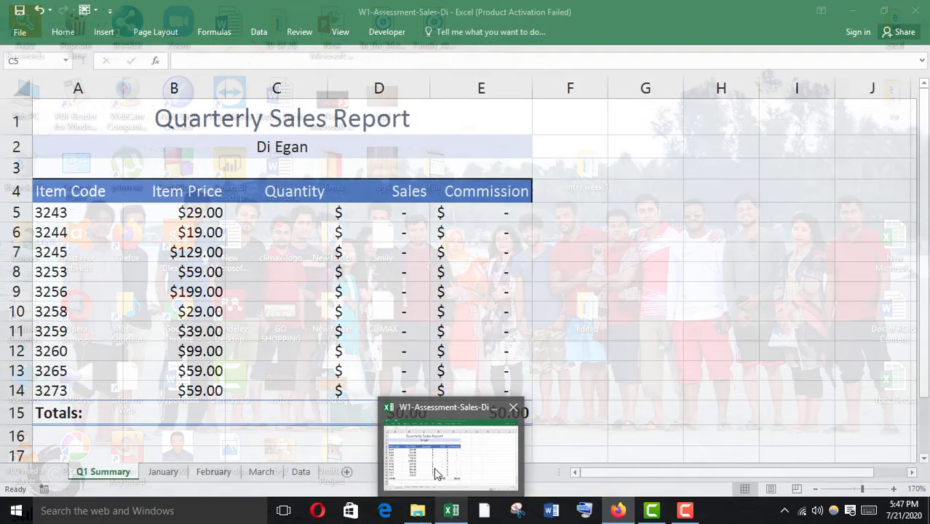
pyautogui.click(448, 451)
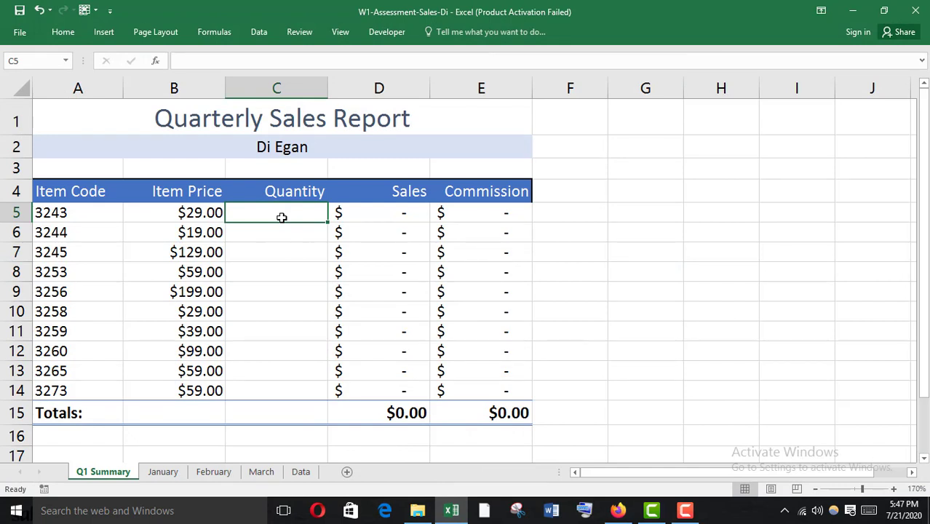
pyautogui.write('=')
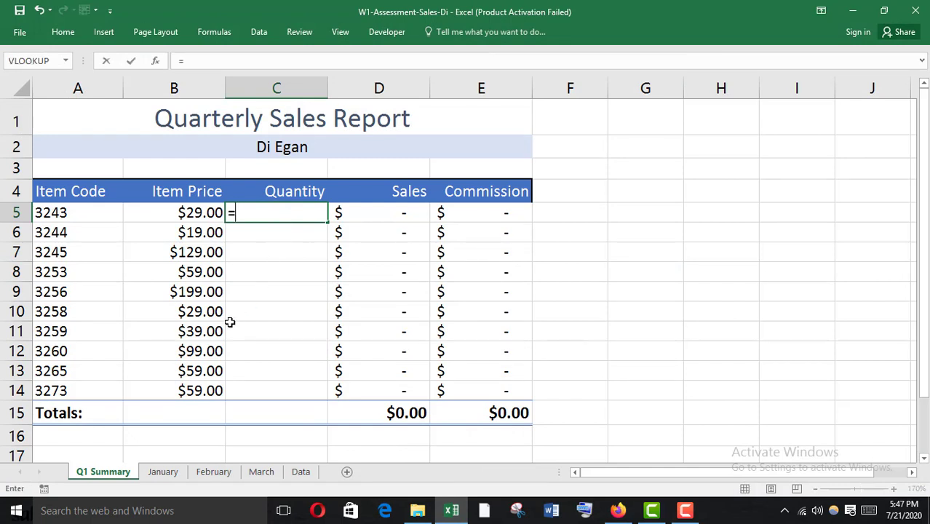
pyautogui.write('sum')
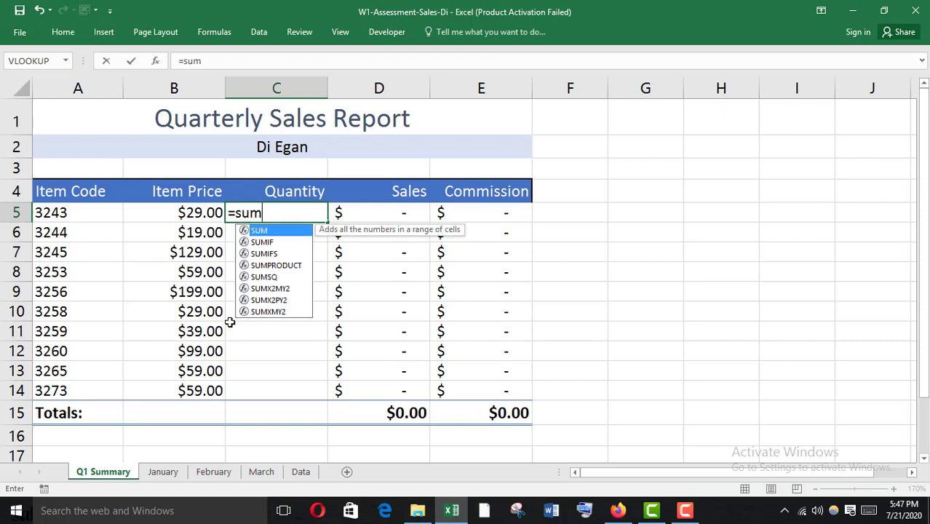
pyautogui.press('Tab')
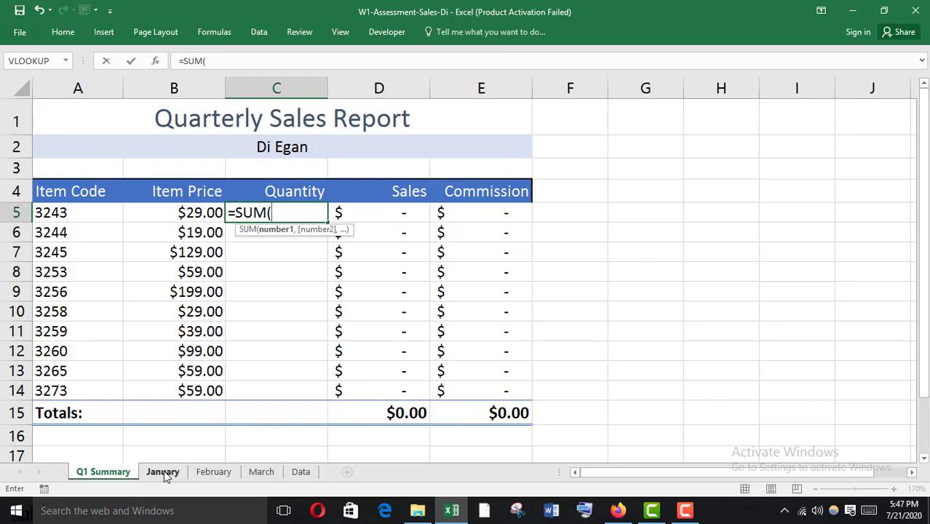
pyautogui.click(164, 472)
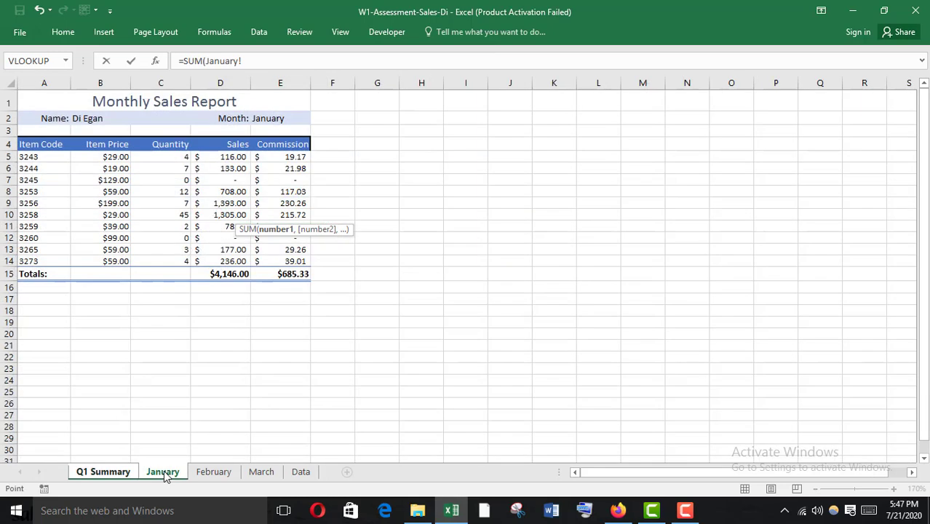
pyautogui.click(164, 157)
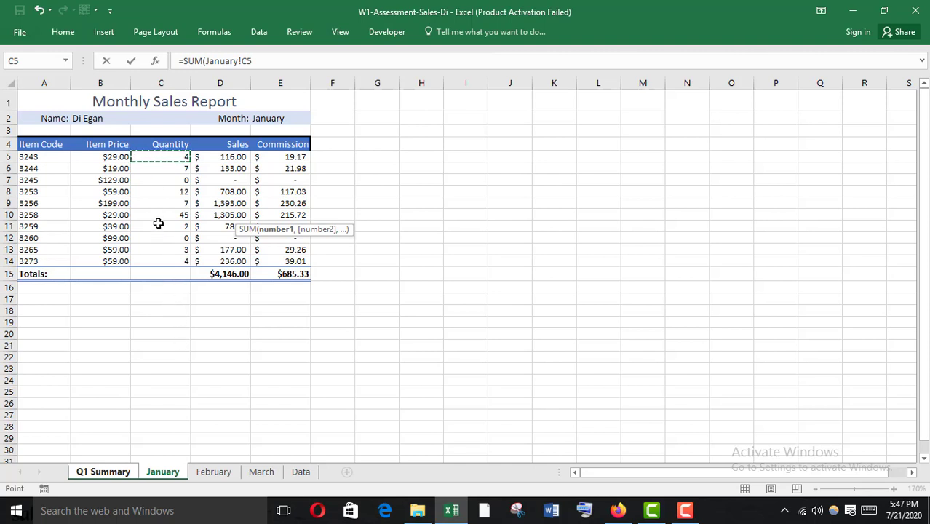
pyautogui.keyDown('shift'); pyautogui.click(267, 474); pyautogui.keyUp('shift')
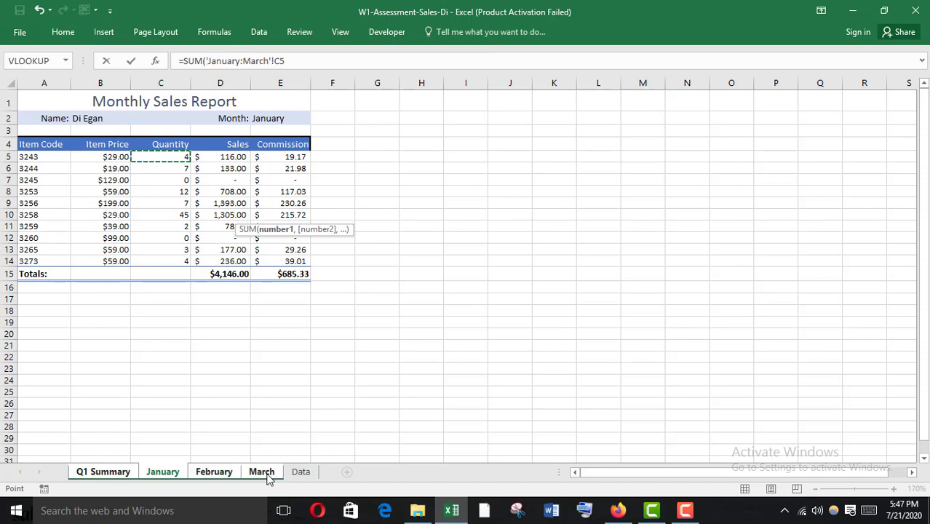
pyautogui.press('Return')
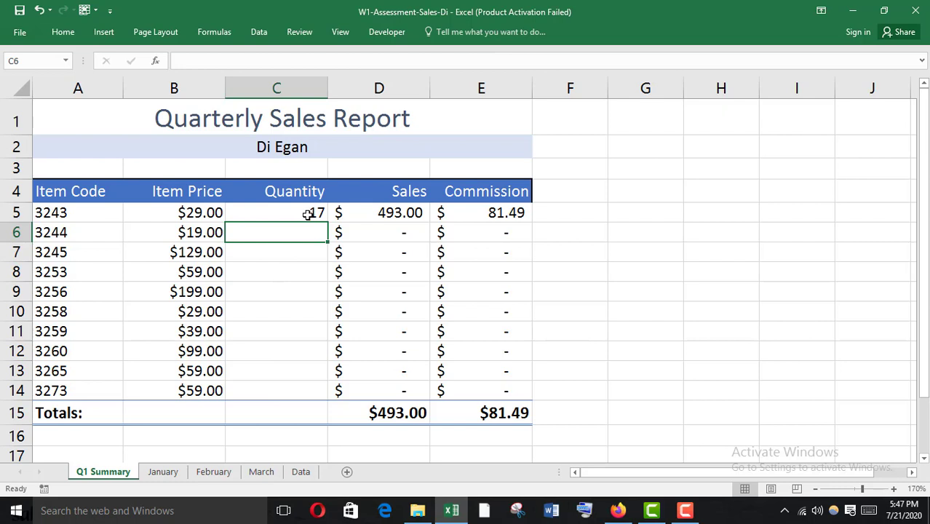
# - Fill the 3D quantity formula from C5 down to C14 on the Q1 Summary sheet
pyautogui.click(309, 214)
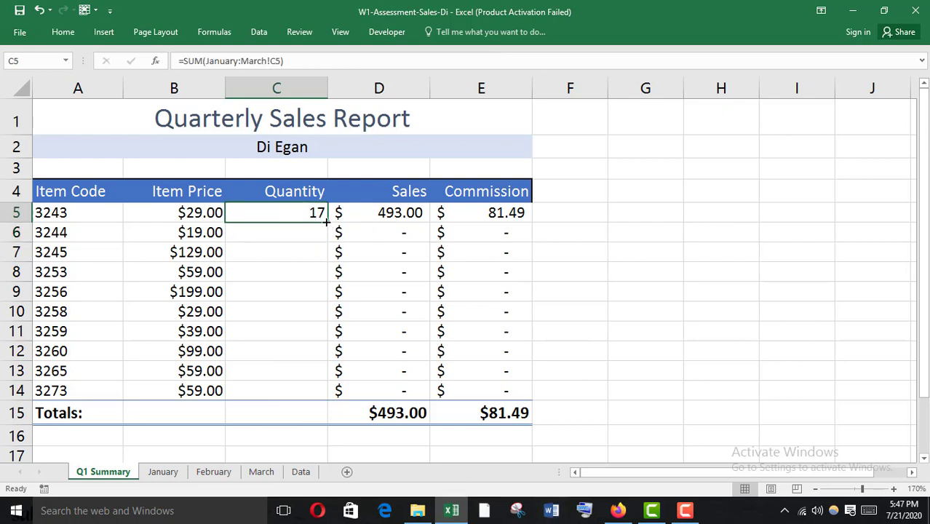
pyautogui.moveTo(451, 509)
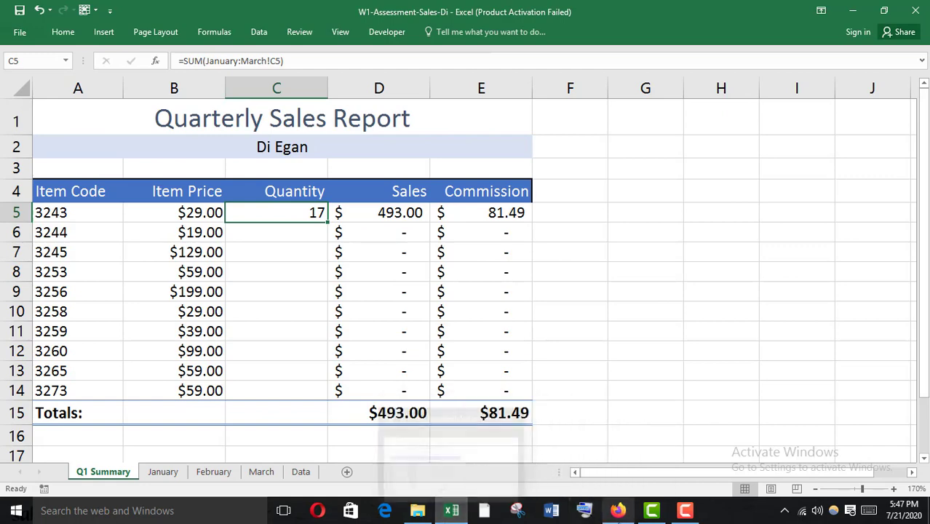
pyautogui.click(593, 452)
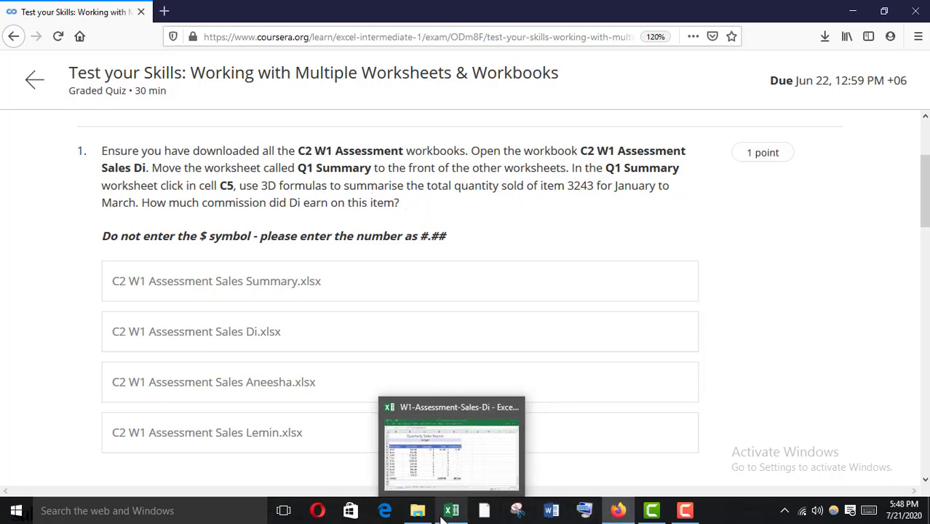
pyautogui.click(429, 426)
pyautogui.doubleClick(328, 221)
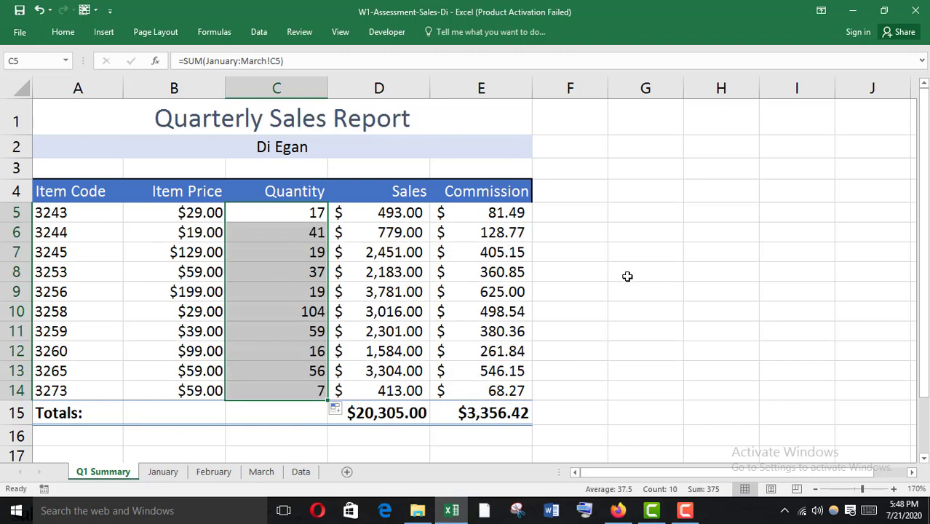
pyautogui.click(483, 250)
# - Review question 1 in Firefox to check which item code the commission is asked for
pyautogui.moveTo(617, 512)
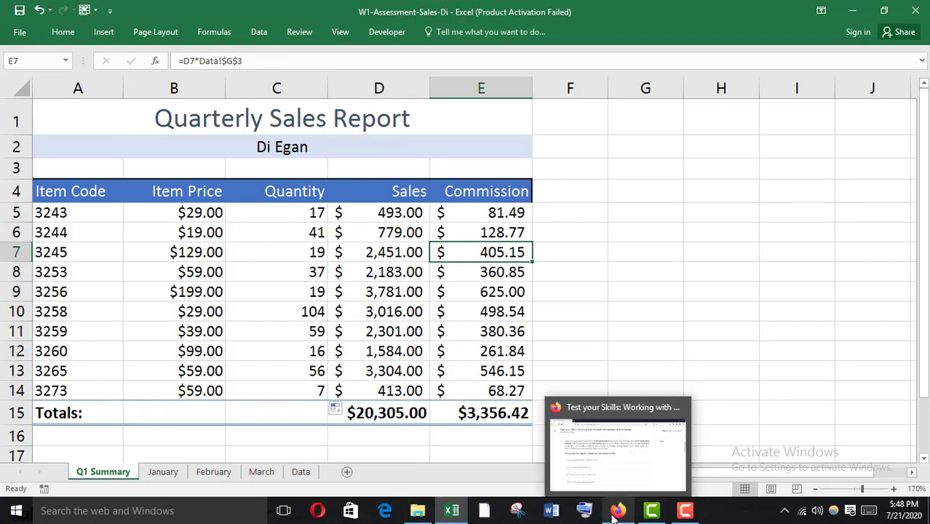
pyautogui.click(616, 458)
pyautogui.scroll(-2, 197, 341)
pyautogui.scroll(1, 185, 305)
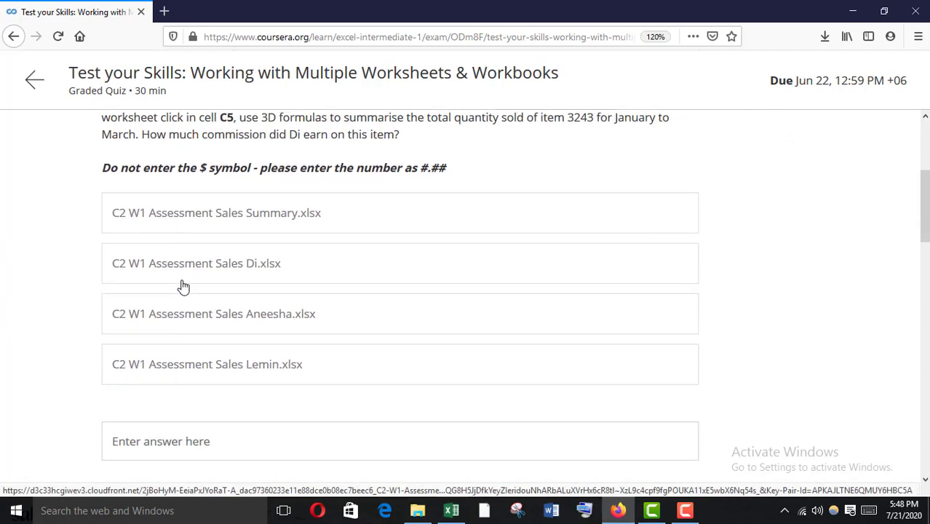
pyautogui.scroll(1, 181, 293)
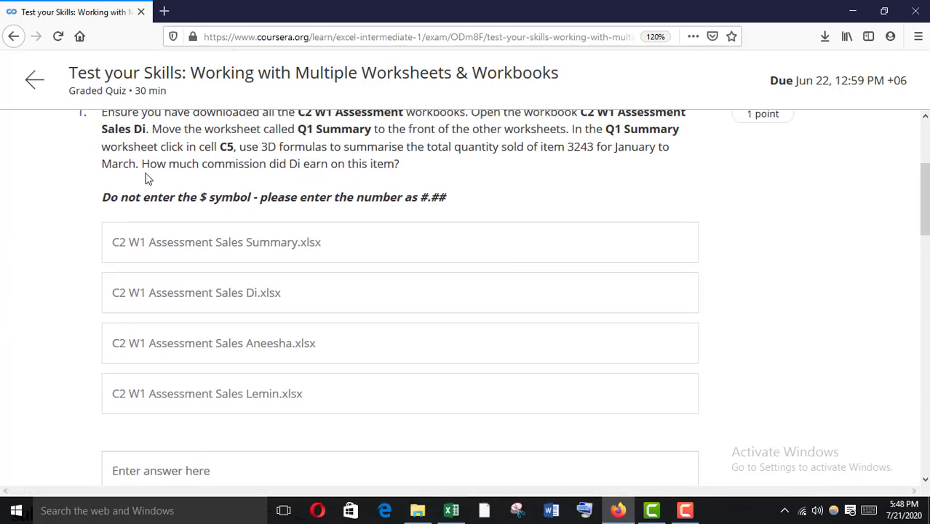
pyautogui.moveTo(146, 167); pyautogui.dragTo(393, 167)
pyautogui.moveTo(565, 146); pyautogui.dragTo(595, 146)
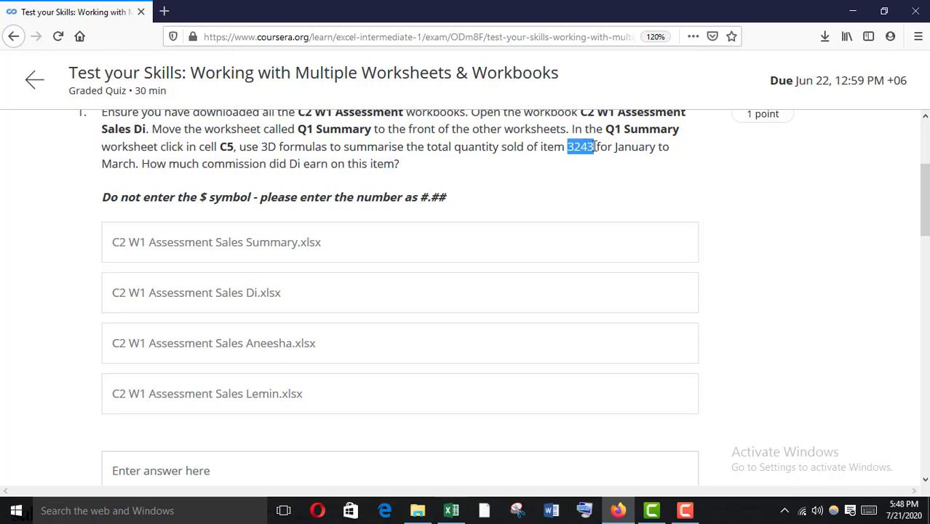
# - Switch back to Excel and copy the commission for item 3243 from cell E5 of Q1 Summary
pyautogui.moveTo(451, 510)
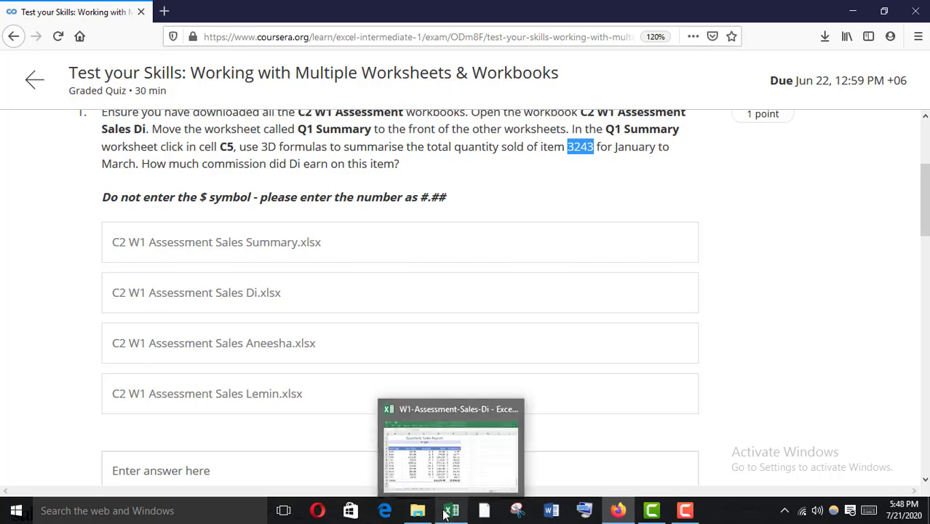
pyautogui.click(449, 471)
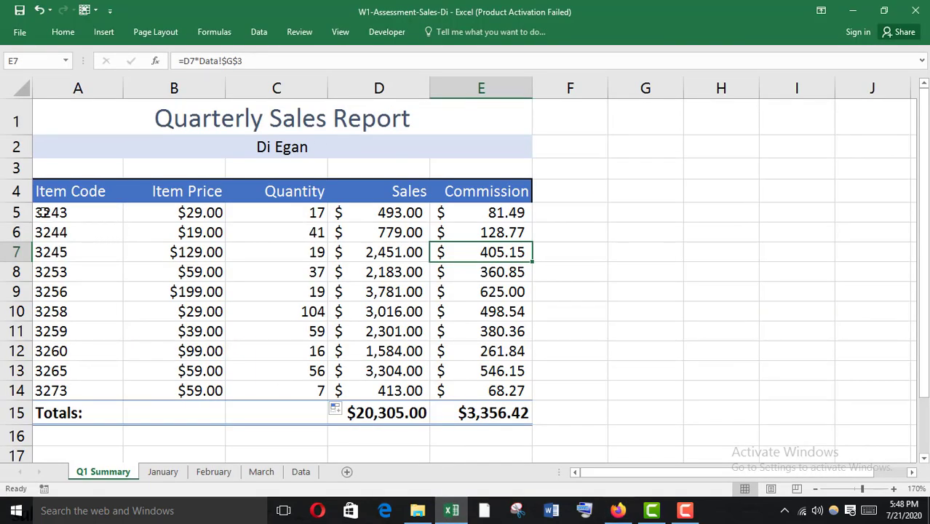
pyautogui.click(511, 212)
pyautogui.hotkey('ctrl', 'c')
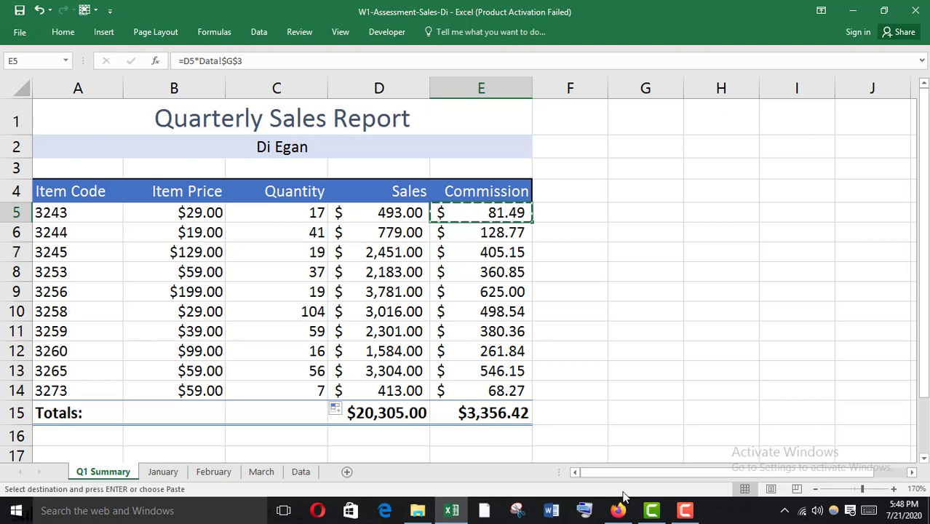
# - Switch to Firefox and enter the copied commission, 81.49, as the answer to question 1 without the dollar sign
pyautogui.click(617, 510)
pyautogui.scroll(-3, 161, 404)
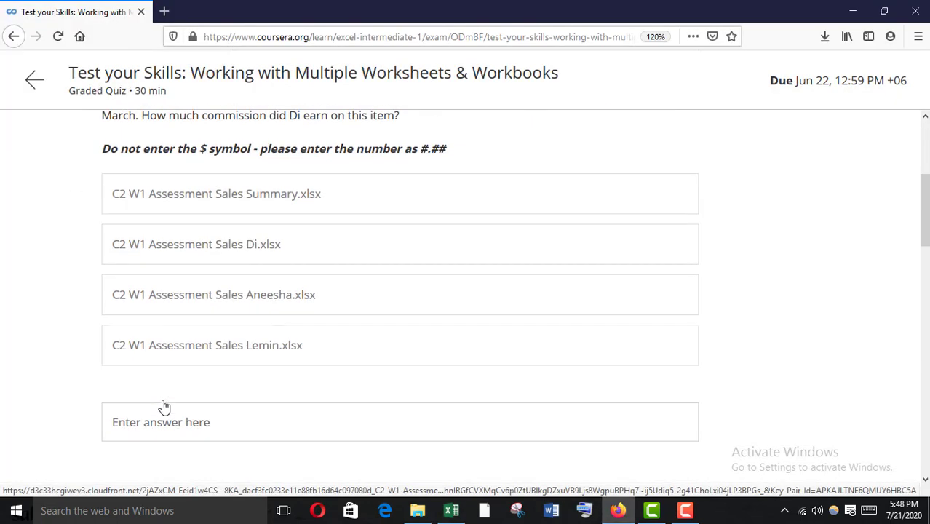
pyautogui.click(159, 366)
pyautogui.scroll(4, 159, 366)
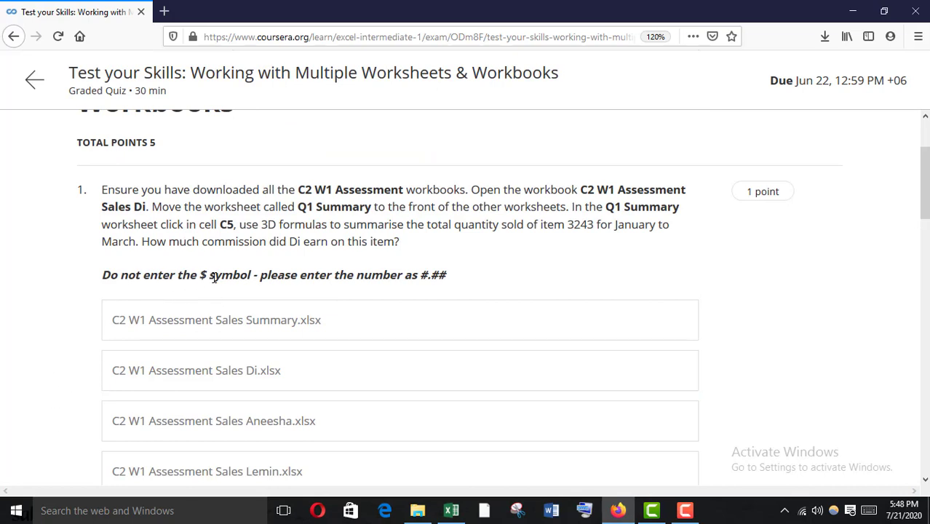
pyautogui.scroll(-3, 101, 400)
pyautogui.click(119, 390)
pyautogui.press('BackSpace')
pyautogui.scroll(-3, 122, 393)
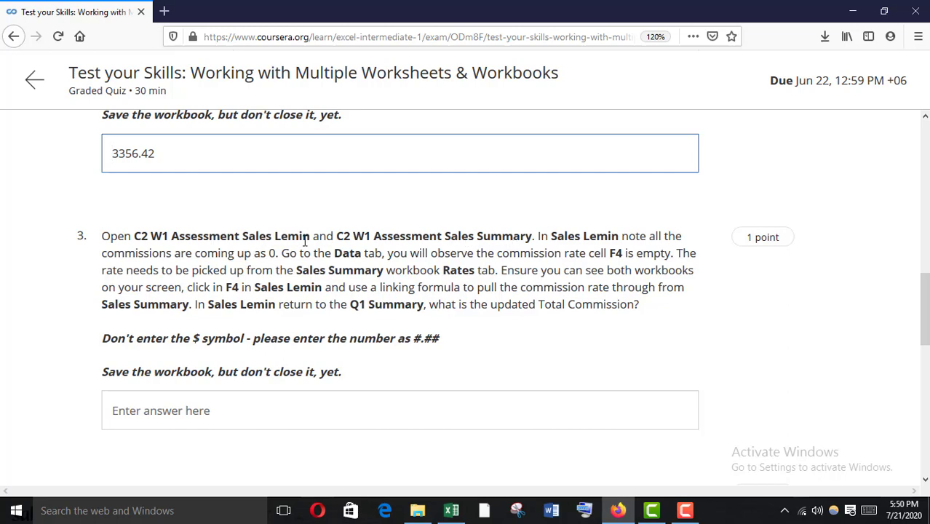
# - Open the W1-Assessment-Sales-Lemin and W1-Assessment-Sales-Summary workbooks from the inter week 1 folder in File Explorer
pyautogui.moveTo(418, 510)
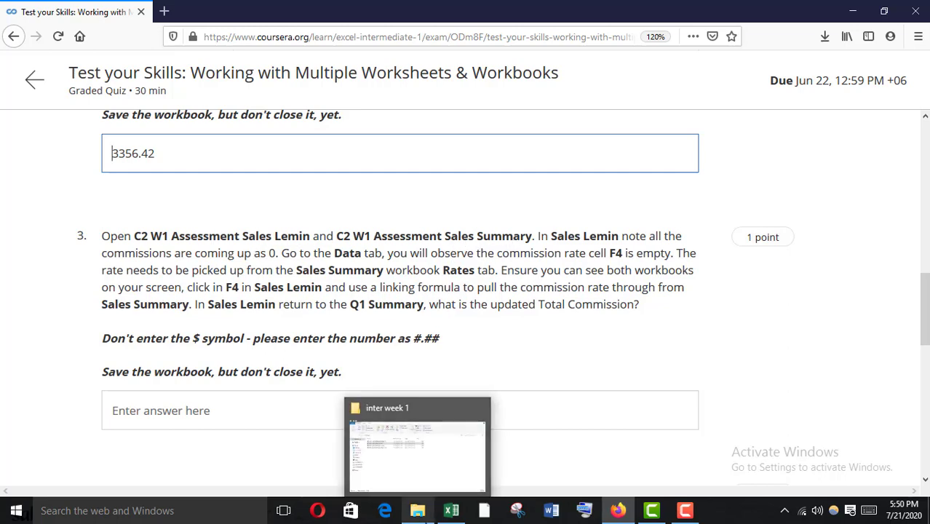
pyautogui.click(421, 474)
pyautogui.doubleClick(202, 177)
pyautogui.moveTo(453, 514)
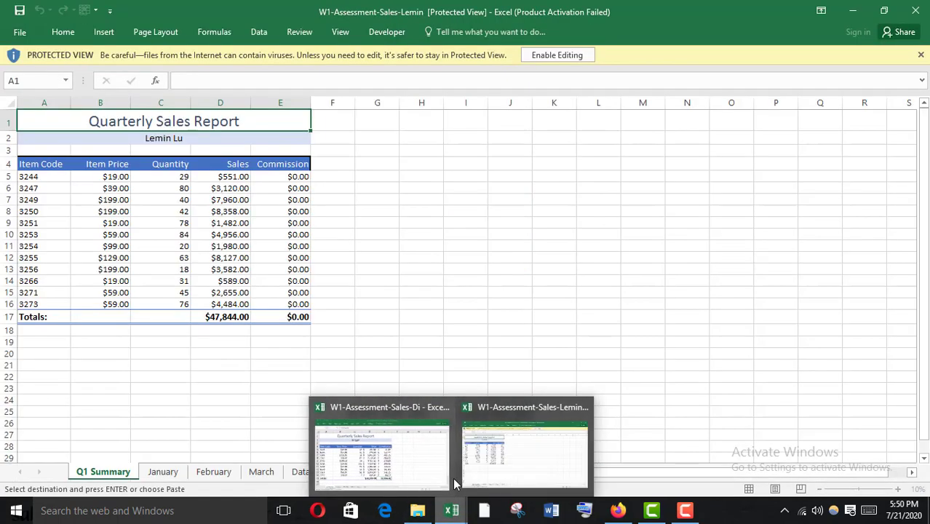
pyautogui.moveTo(406, 515)
pyautogui.click(415, 483)
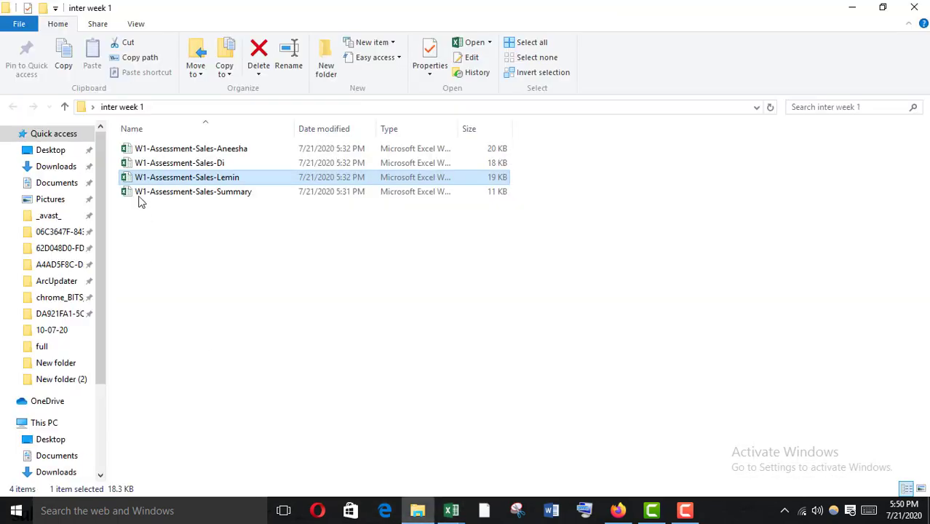
pyautogui.click(208, 193)
pyautogui.doubleClick(208, 193)
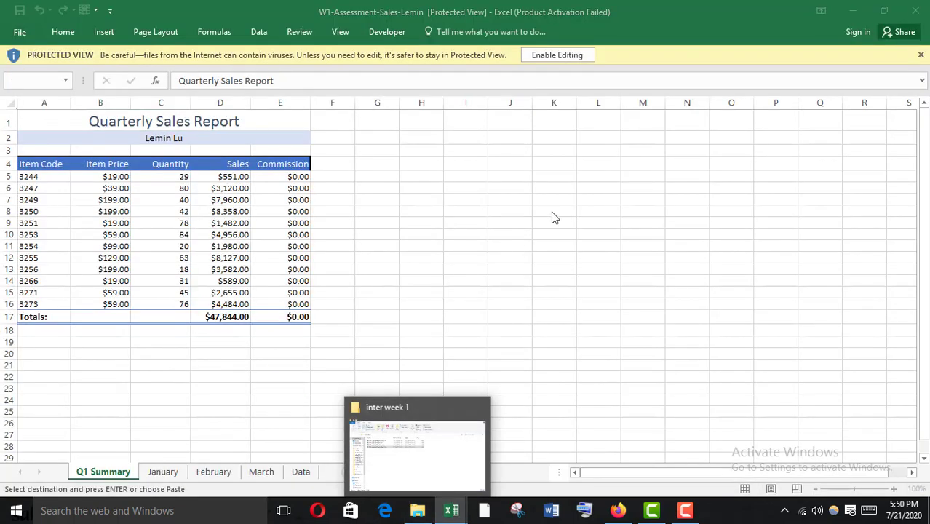
# - Enable editing in both the Sales-Summary and Sales-Lemin workbooks
pyautogui.click(571, 63)
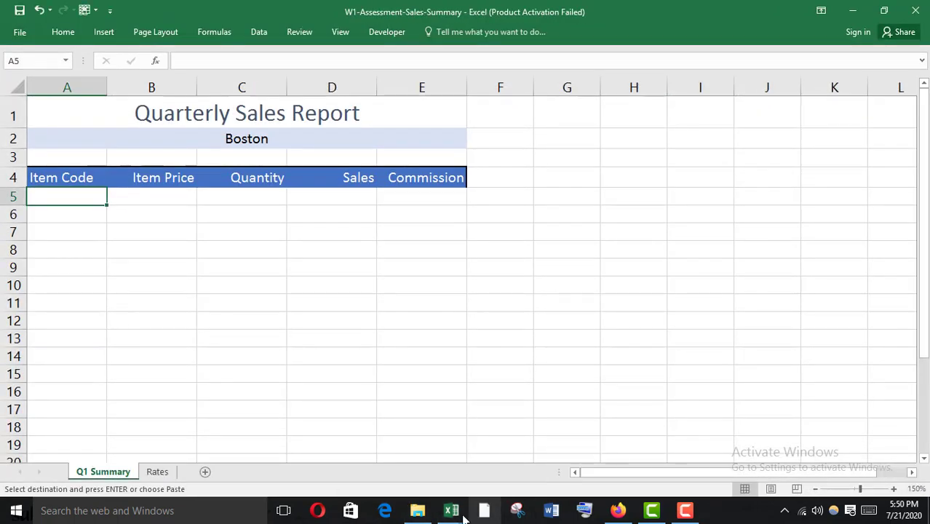
pyautogui.moveTo(451, 509)
pyautogui.click(446, 474)
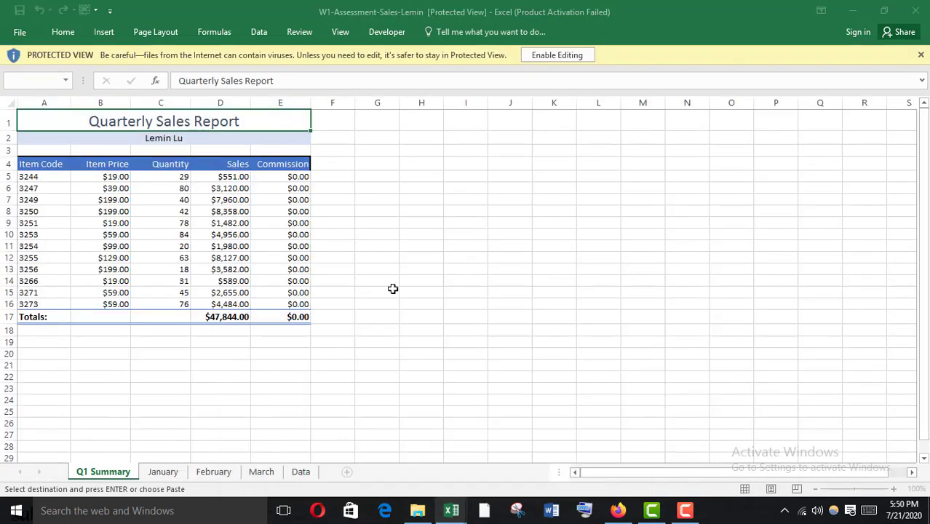
pyautogui.click(589, 56)
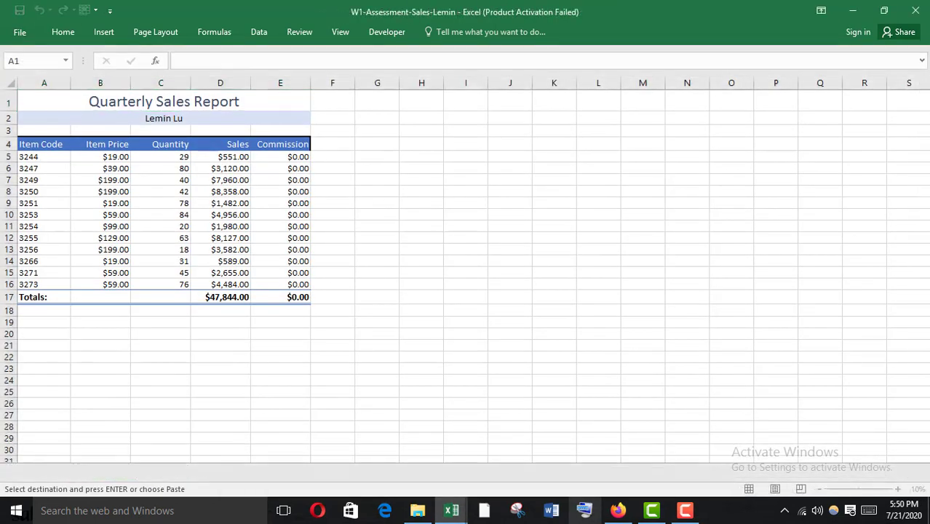
# - Read question 3 in Firefox and examine the Commission column E5:E16 on Q1 Summary in the Sales-Lemin workbook
pyautogui.moveTo(616, 510)
pyautogui.click(616, 458)
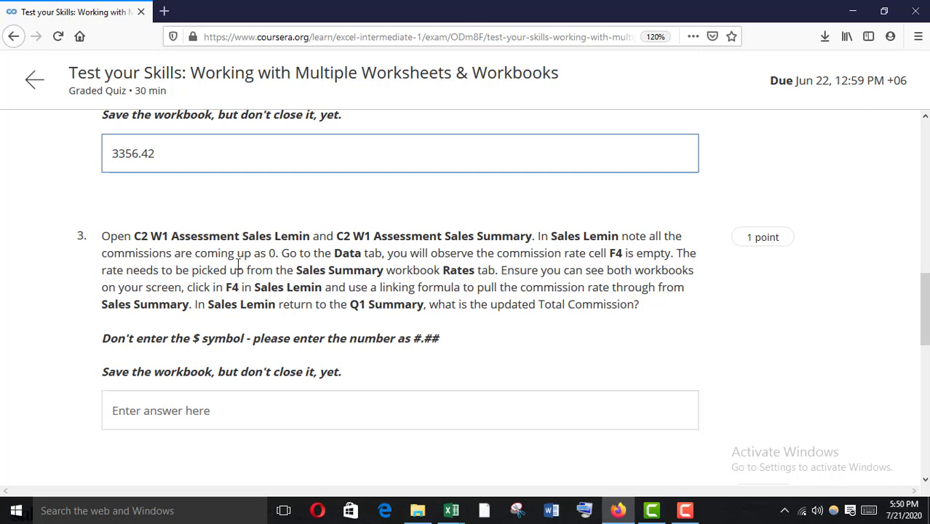
pyautogui.moveTo(451, 510)
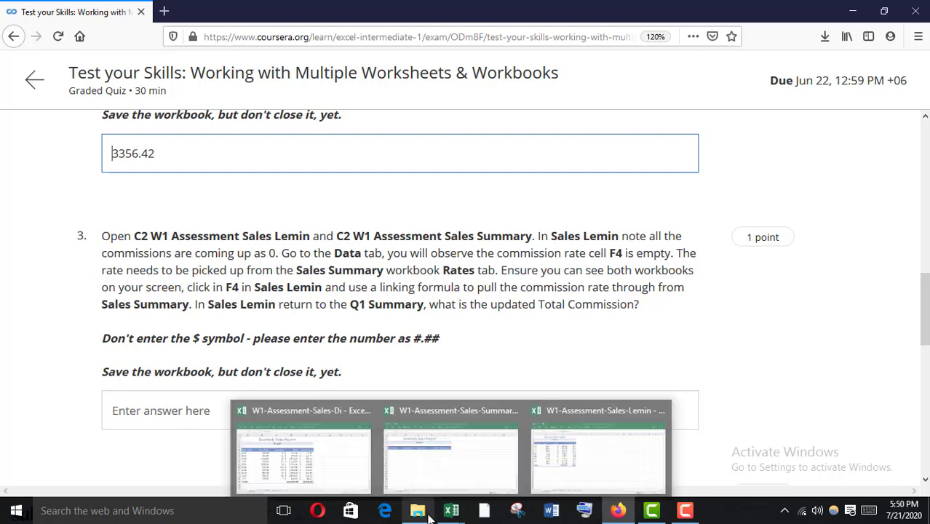
pyautogui.moveTo(582, 448)
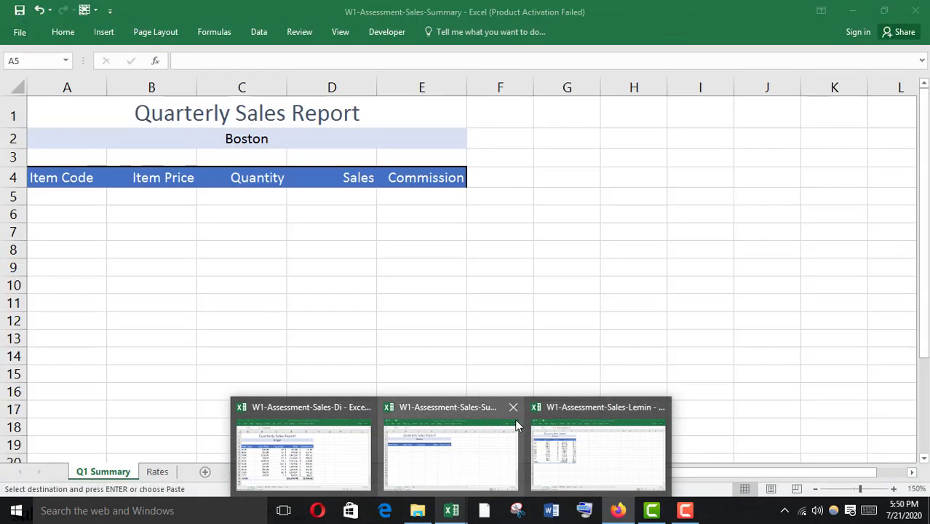
pyautogui.click(627, 441)
pyautogui.moveTo(279, 157); pyautogui.dragTo(276, 284)
pyautogui.click(377, 249)
pyautogui.click(616, 513)
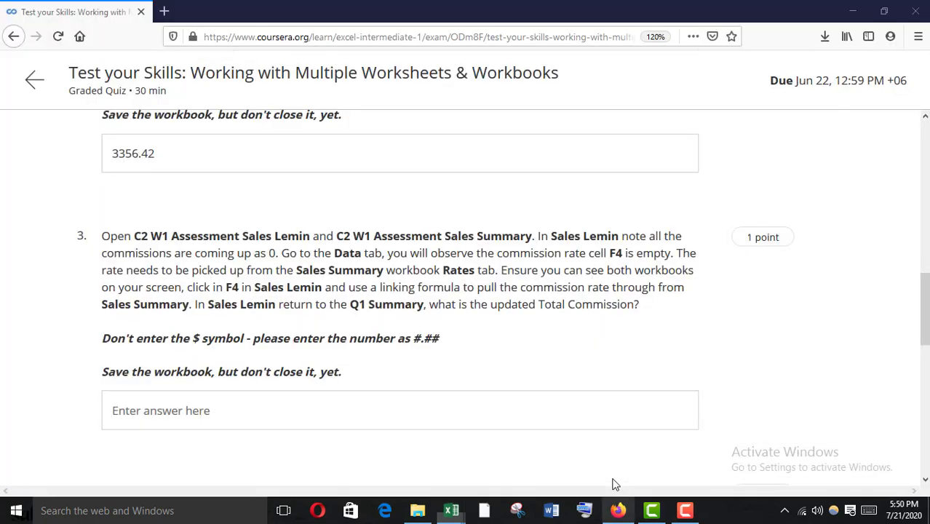
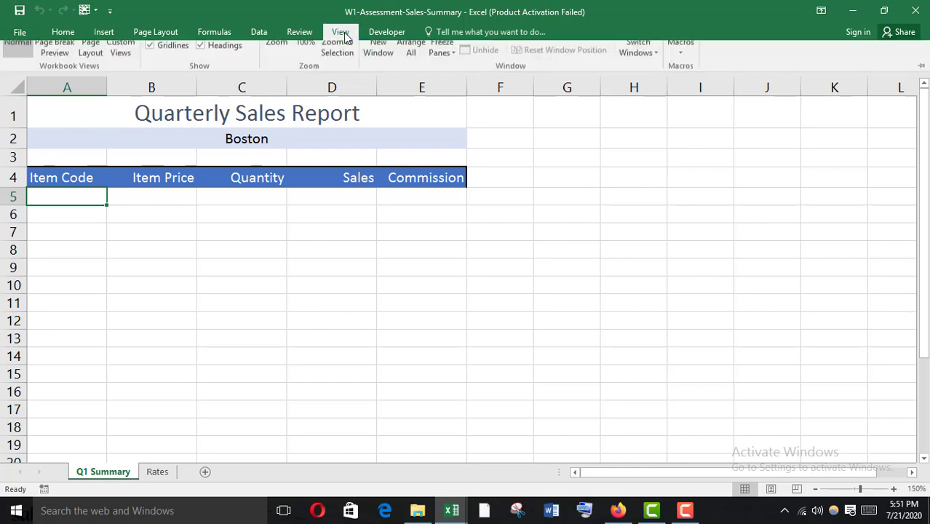
# - Arrange the Sales-Summary and Sales-Lemin workbook windows as tiled and display the Data sheet in Sales-Lemin
pyautogui.click(409, 80)
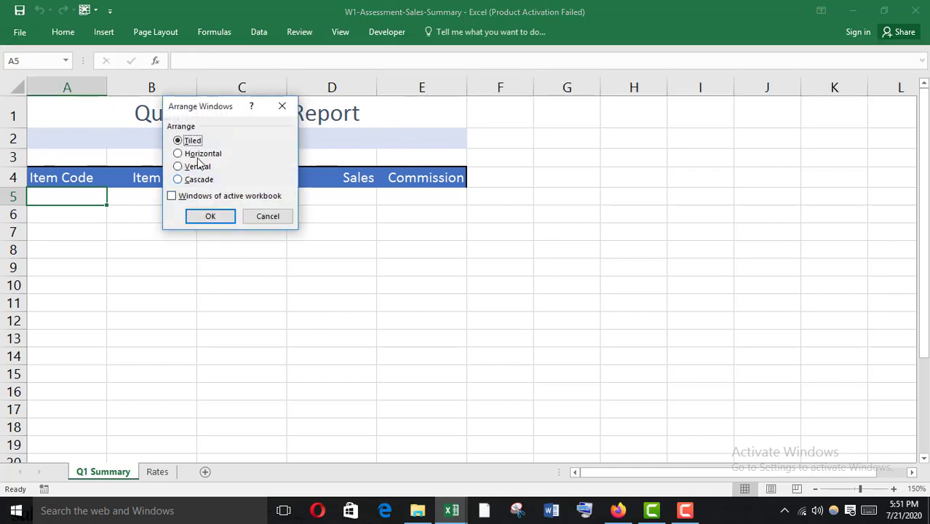
pyautogui.click(217, 219)
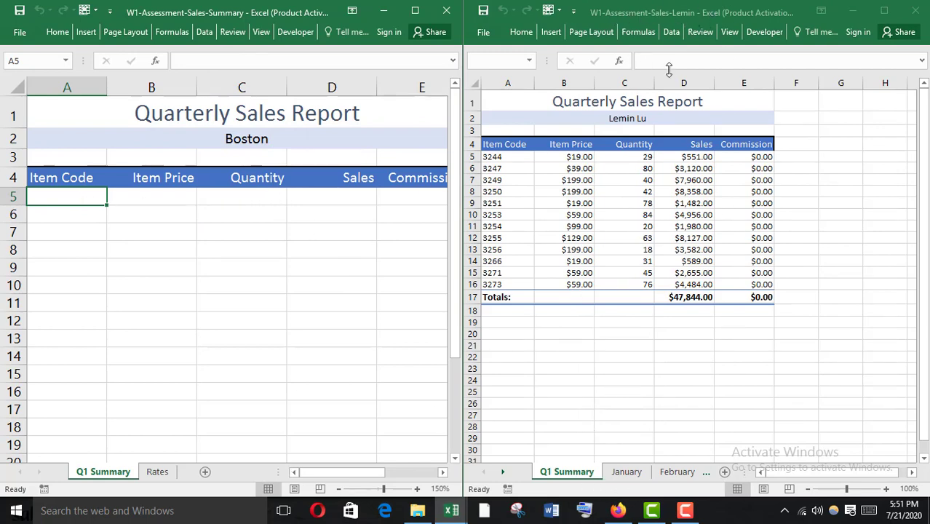
pyautogui.click(501, 472)
pyautogui.click(501, 472)
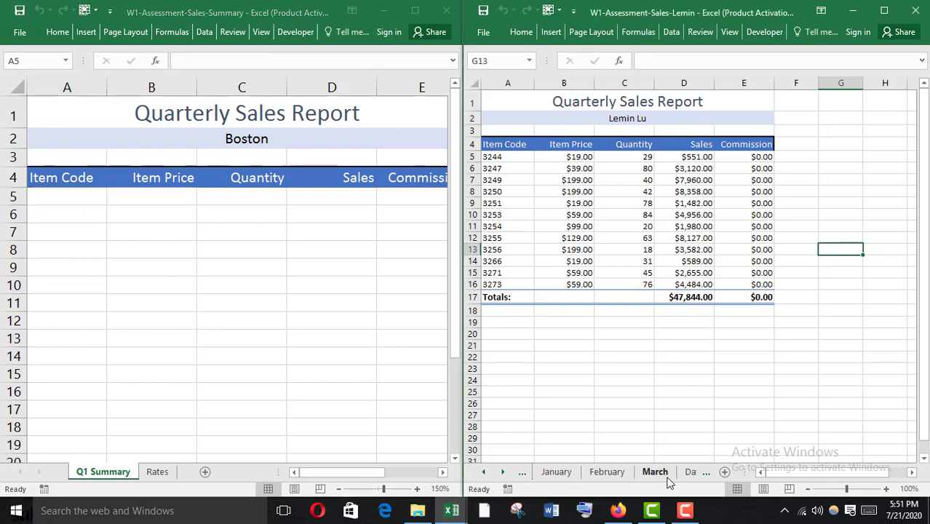
pyautogui.click(690, 473)
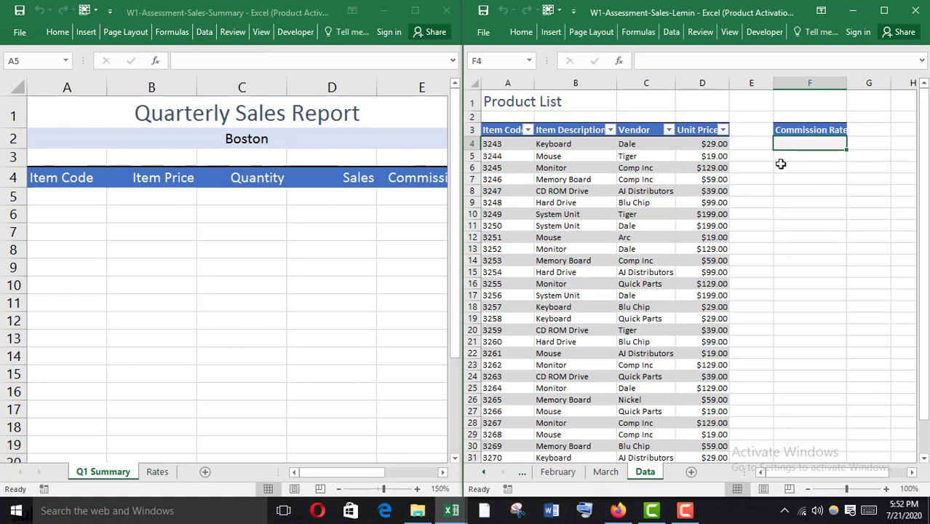
# - In cell F4 of the Sales-Lemin Data sheet, enter the linking formula ='[W1-Assessment-Sales-Summary.xlsx]Rates'!$A$2
pyautogui.write('=')
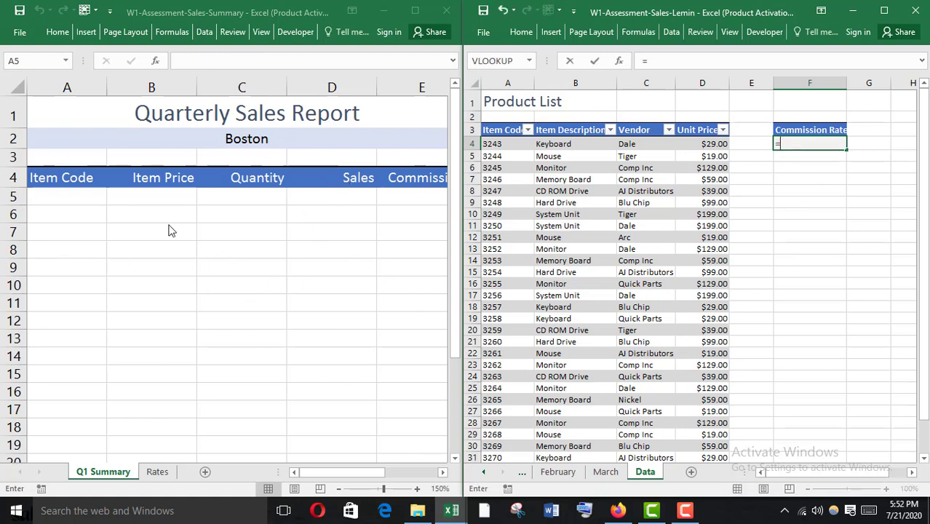
pyautogui.click(187, 16)
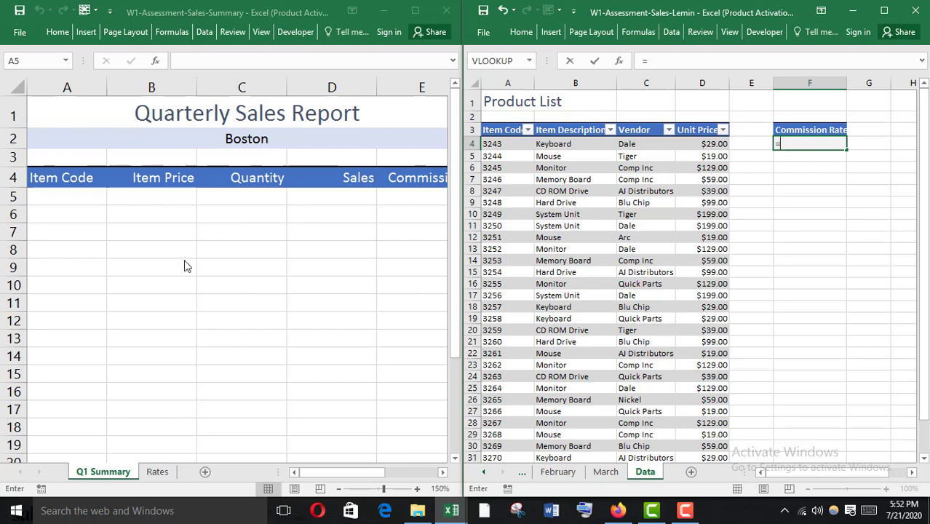
pyautogui.click(158, 472)
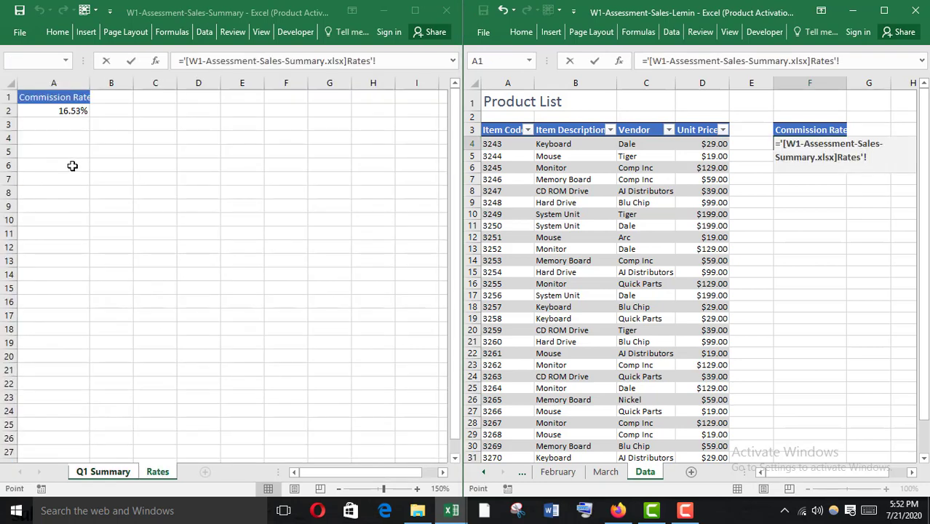
pyautogui.click(59, 111)
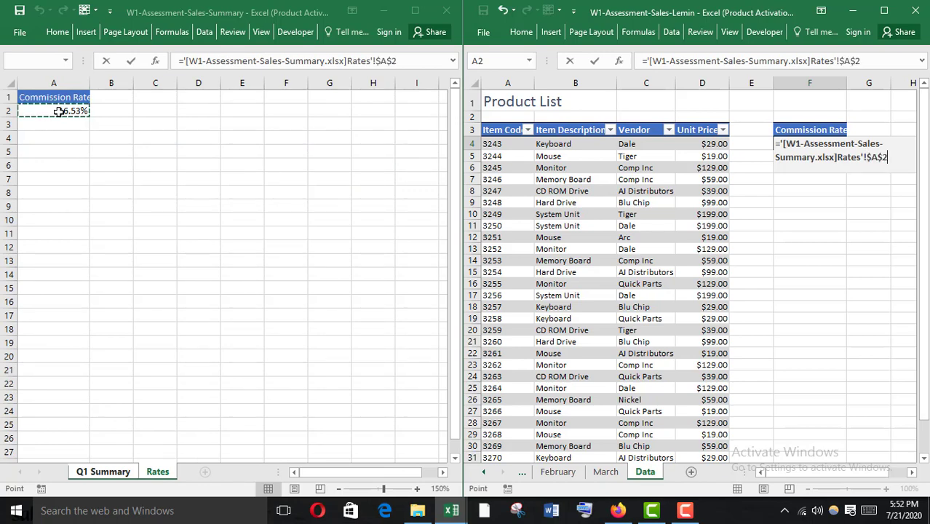
pyautogui.press('Return')
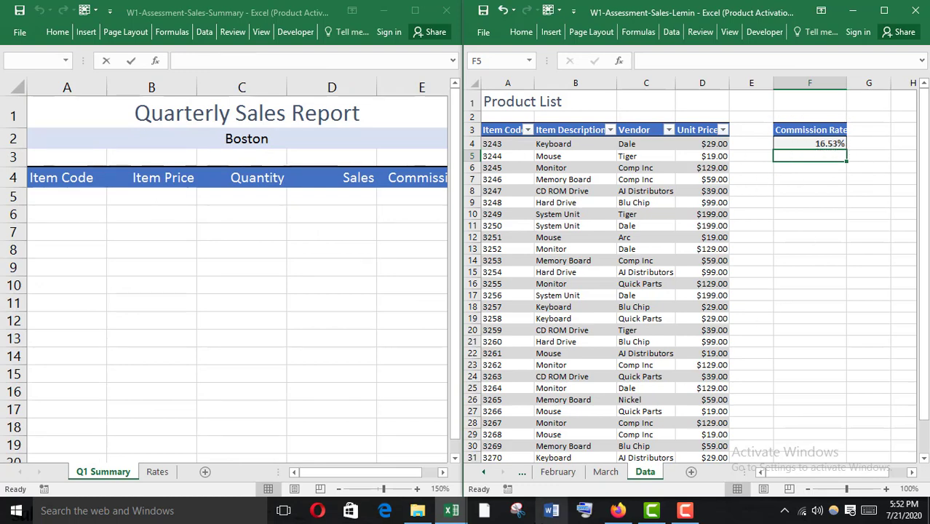
# - Return to Q1 Summary in Sales-Lemin, recheck question 3 in Firefox and copy the total commission from cell E17
pyautogui.click(485, 472)
pyautogui.click(485, 473)
pyautogui.click(561, 473)
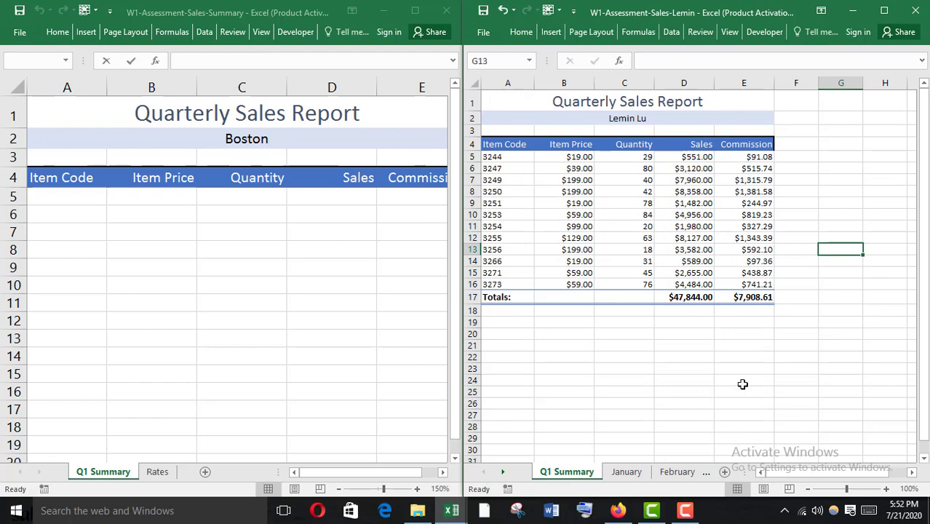
pyautogui.moveTo(678, 518)
pyautogui.moveTo(617, 513)
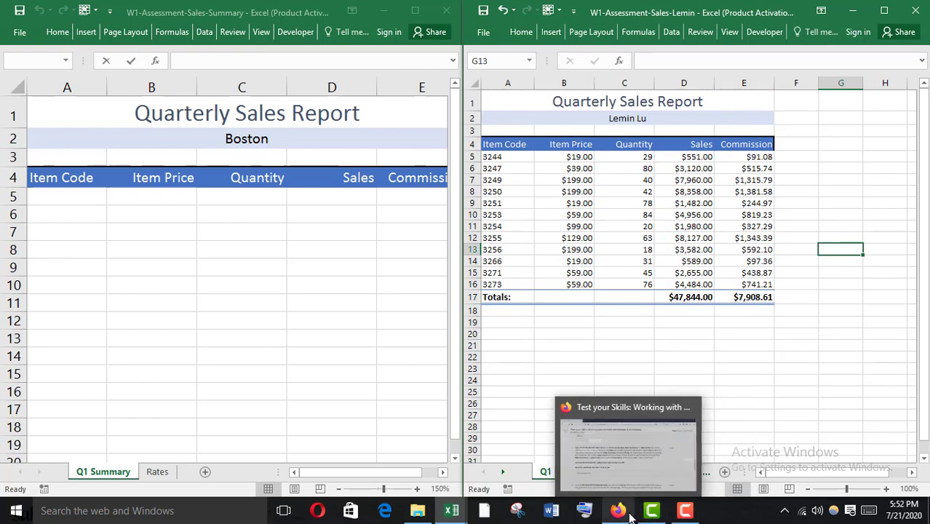
pyautogui.click(608, 452)
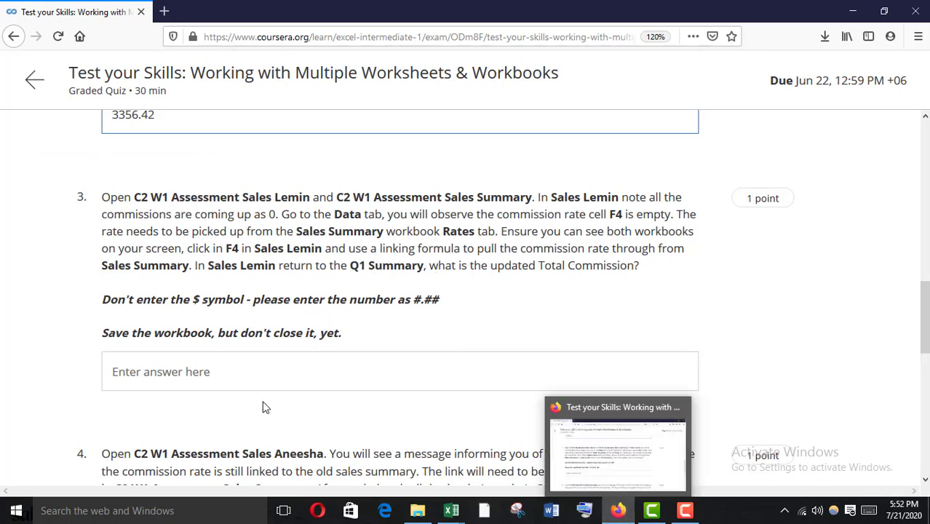
pyautogui.moveTo(451, 510)
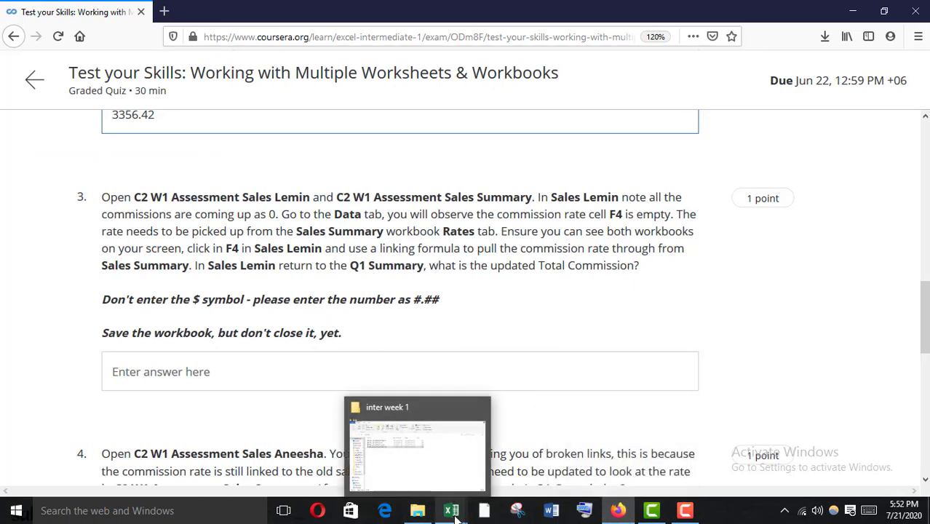
pyautogui.click(436, 451)
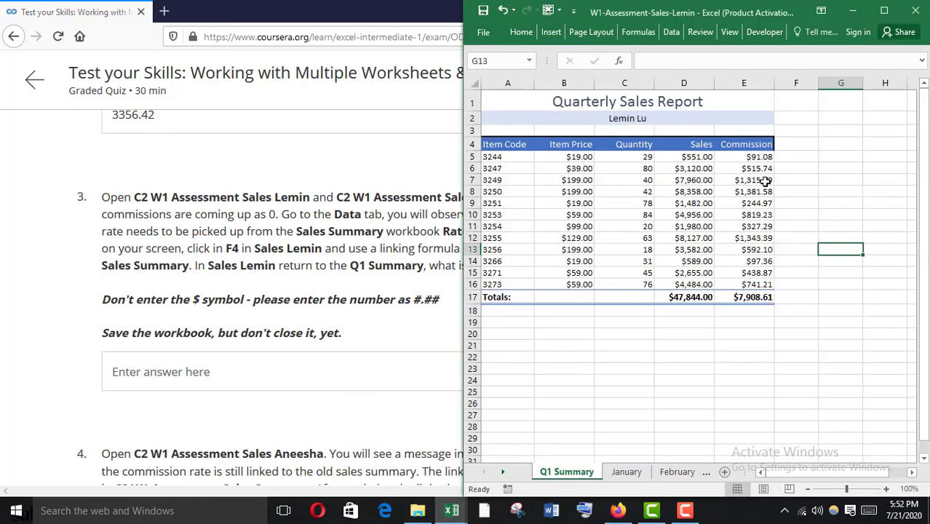
pyautogui.click(752, 298)
pyautogui.hotkey('ctrl', 'c')
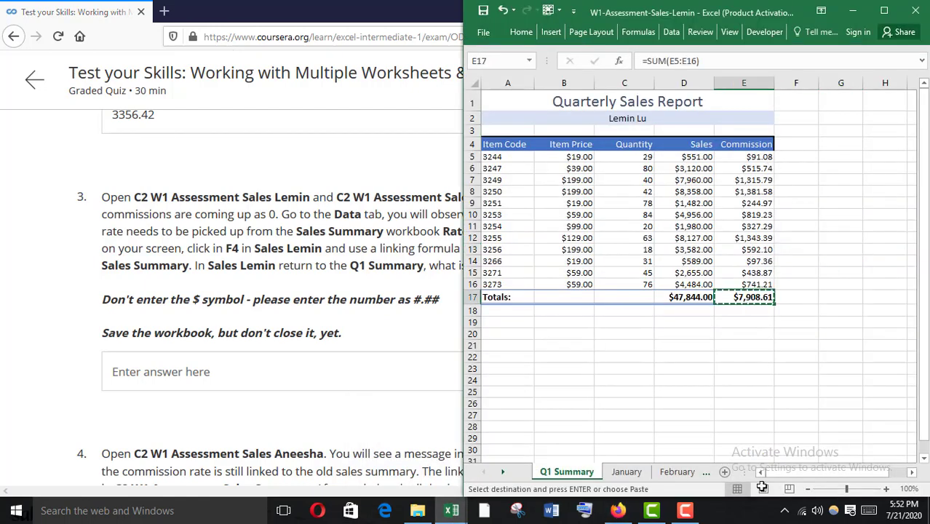
# - Enter 7908.61 as the answer to question 3 in Firefox, without the dollar sign or comma
pyautogui.click(616, 507)
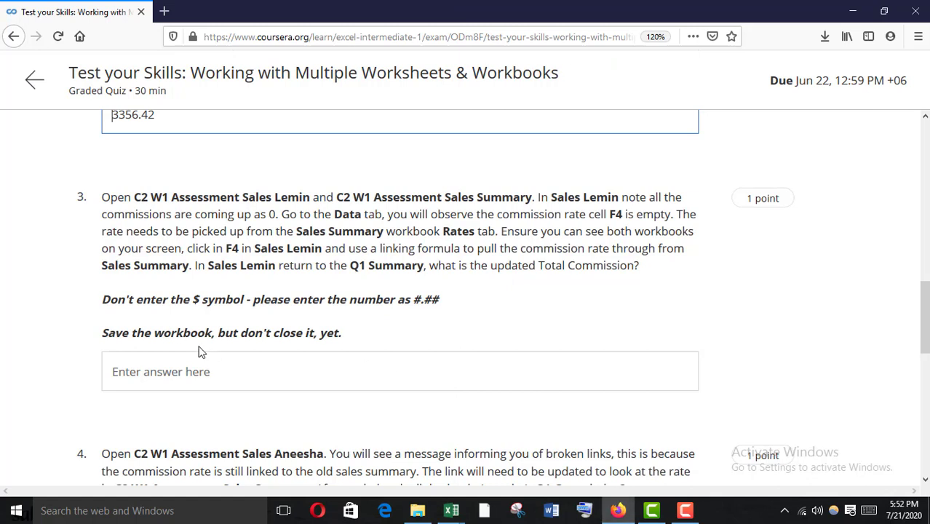
pyautogui.click(189, 370)
pyautogui.hotkey('ctrl', 'v')
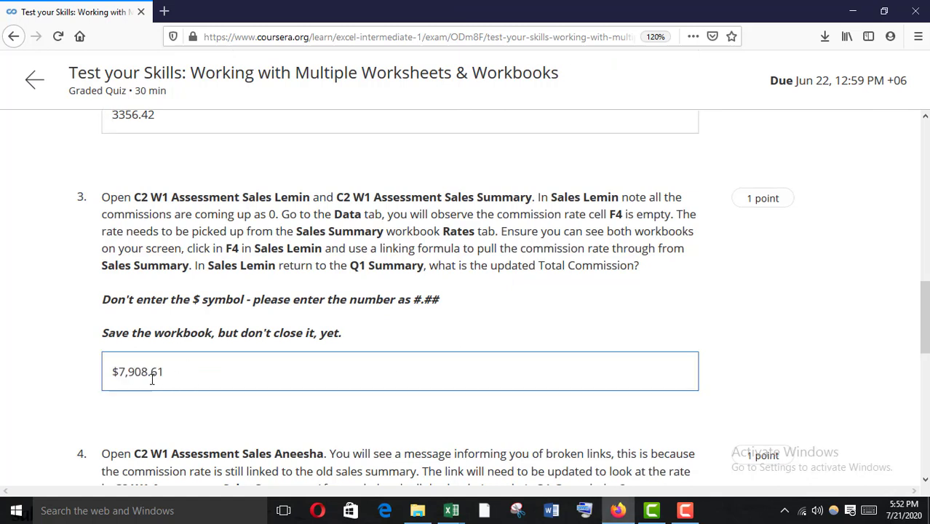
pyautogui.click(129, 374)
pyautogui.press('BackSpace')
pyautogui.click(118, 372)
pyautogui.press('BackSpace')
# - Read question 4 about updating the broken link in Sales Aneesha and switch back to the Sales-Lemin workbook in Excel
pyautogui.scroll(-2, 153, 472)
pyautogui.scroll(-2, 166, 427)
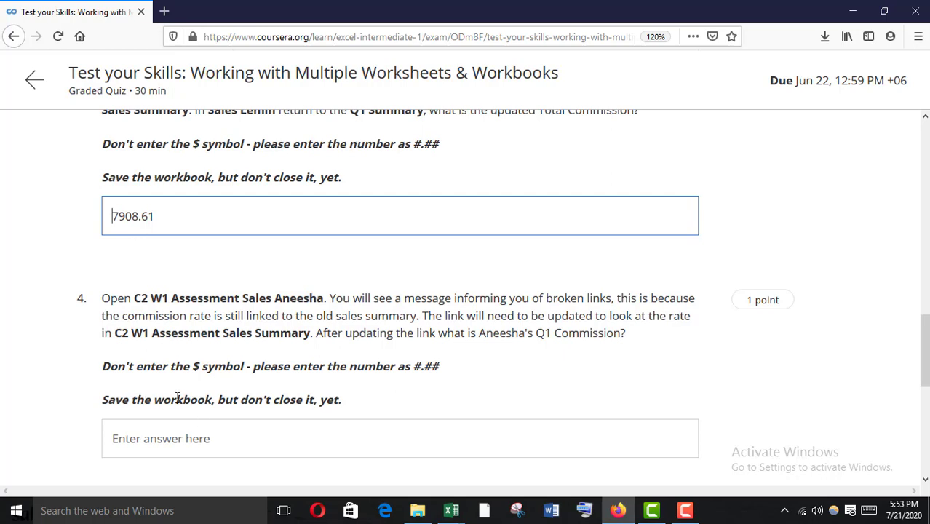
pyautogui.scroll(-2, 175, 398)
pyautogui.moveTo(451, 509)
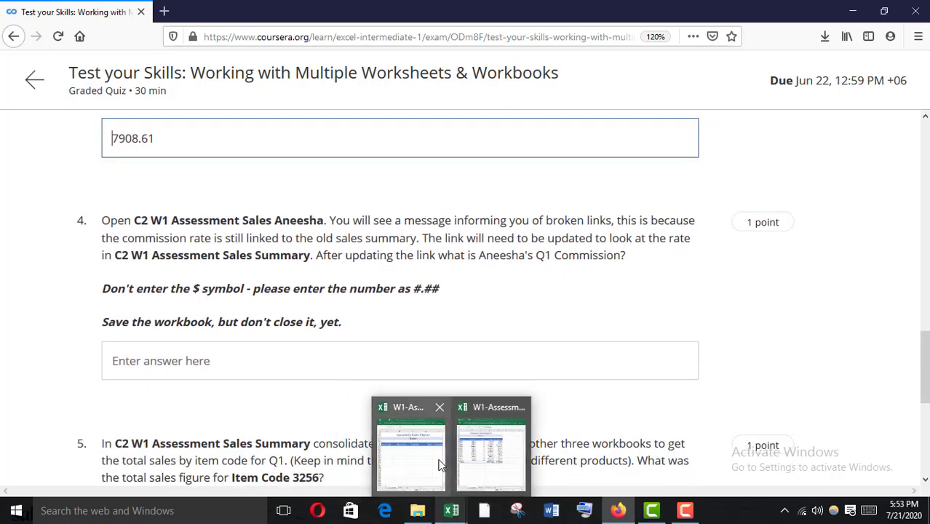
pyautogui.click(489, 455)
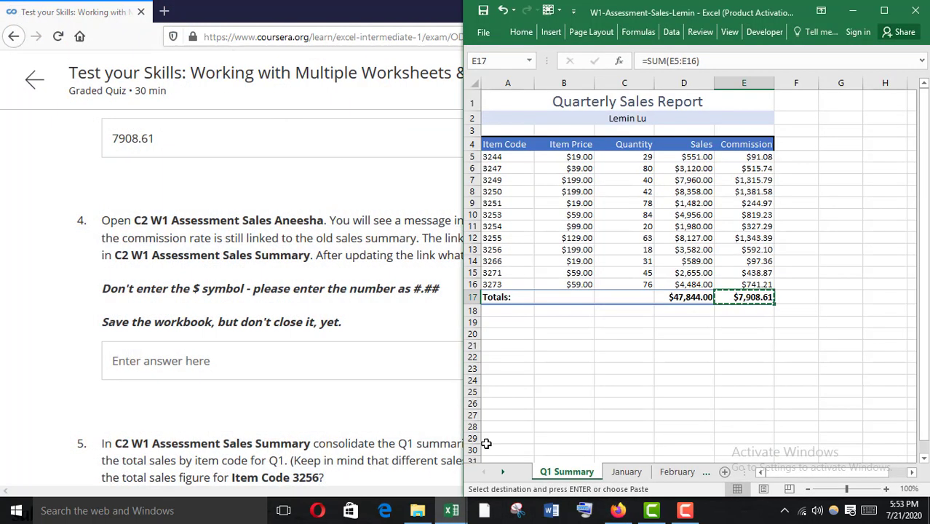
# - Clear the copy selection in W1-Assessment-Sales-Lemin and close that workbook
pyautogui.click(830, 218)
pyautogui.press('Escape')
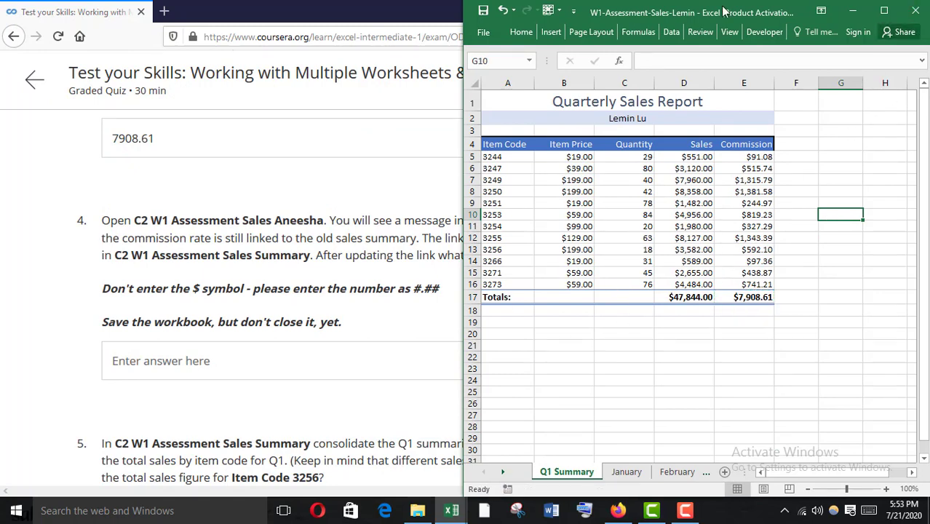
pyautogui.click(918, 14)
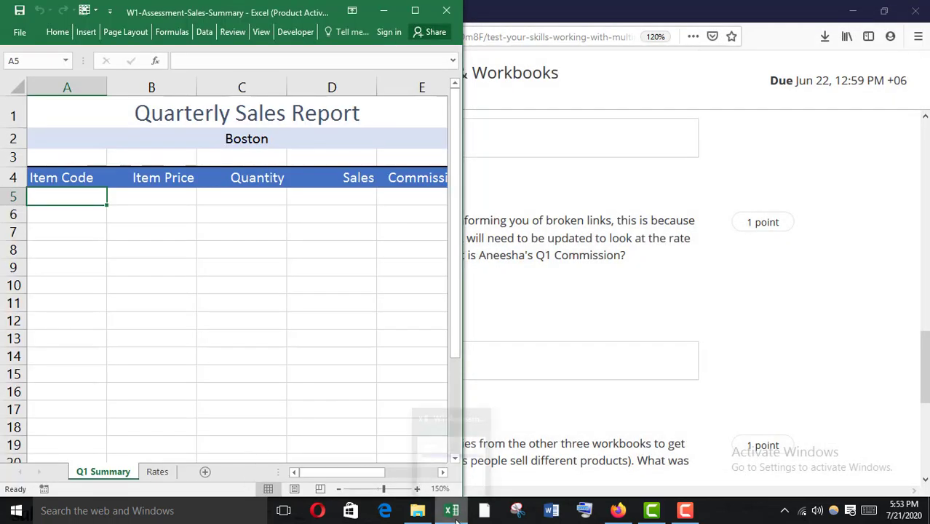
# - Open W1-Assessment-Sales-Aneesha from the inter week 1 folder, enabling editing and content and continuing without updating its links
pyautogui.click(417, 510)
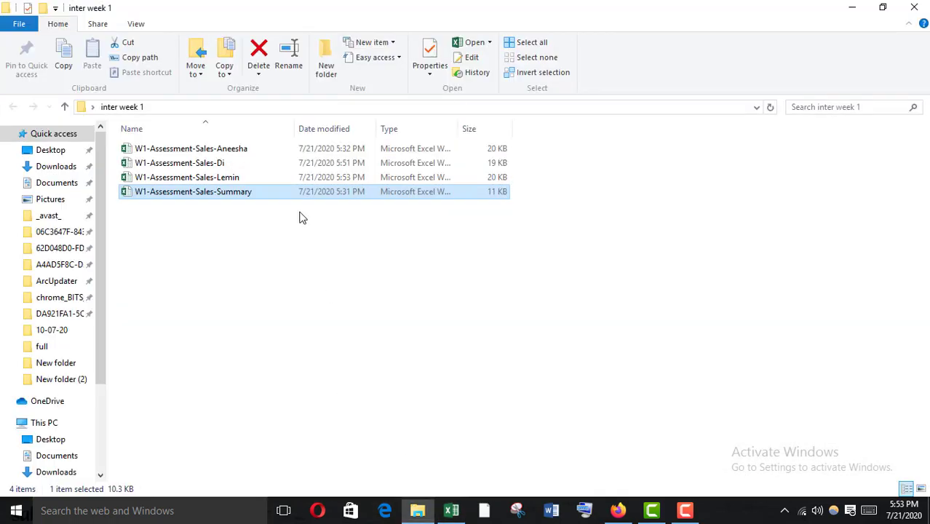
pyautogui.doubleClick(204, 150)
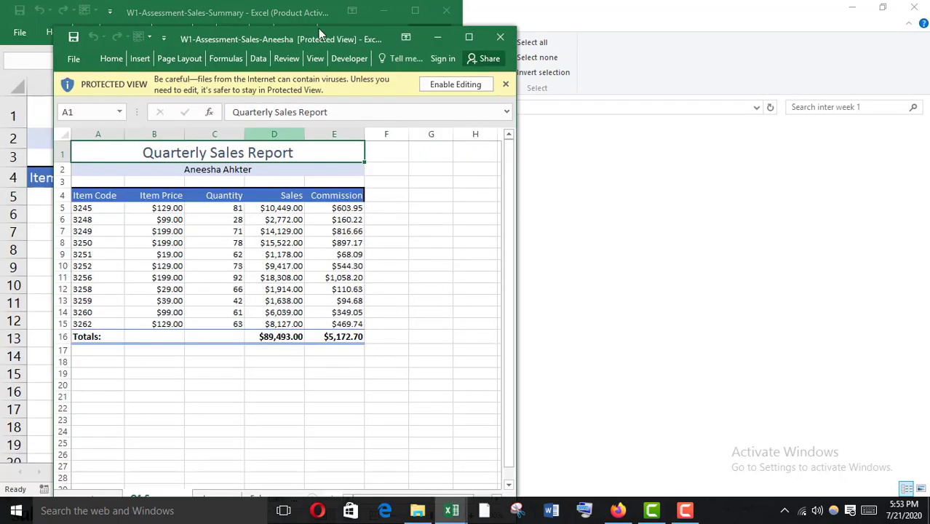
pyautogui.moveTo(320, 34); pyautogui.dragTo(928, 29)
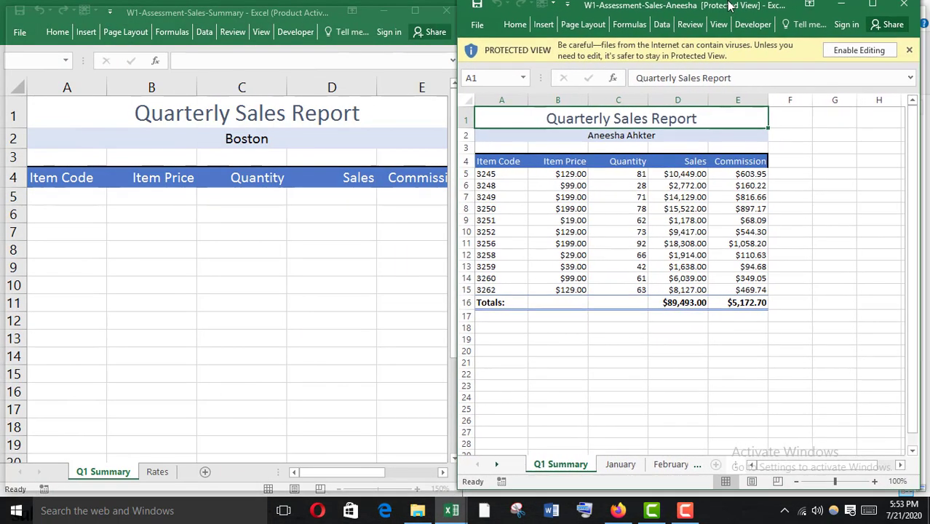
pyautogui.doubleClick(744, 6)
pyautogui.click(567, 55)
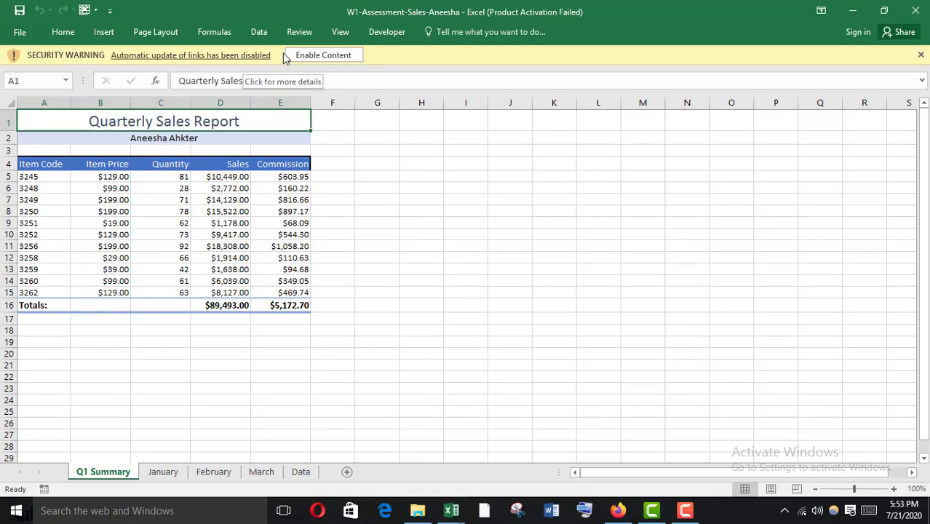
pyautogui.click(325, 57)
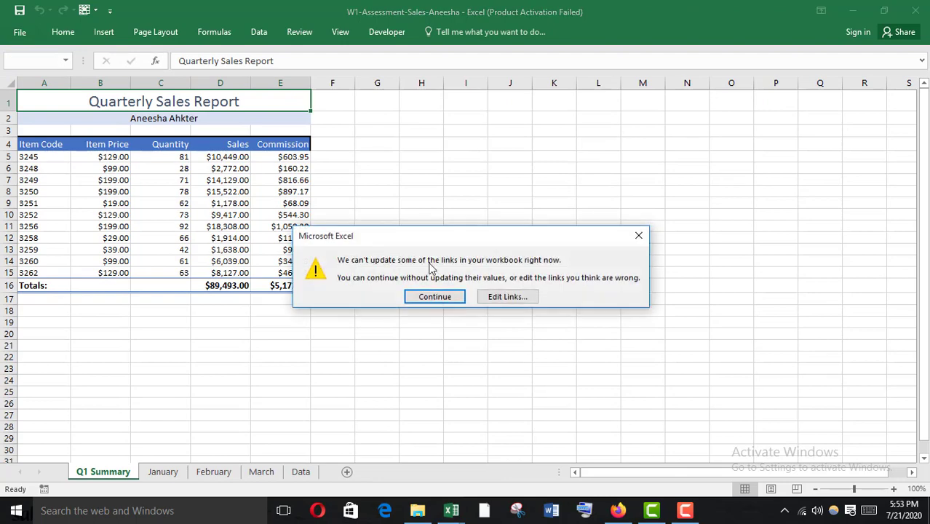
pyautogui.click(434, 297)
# - Switch to W1-Assessment-Sales-Summary and arrange the open workbook windows as Tiled
pyautogui.moveTo(451, 509)
pyautogui.click(412, 459)
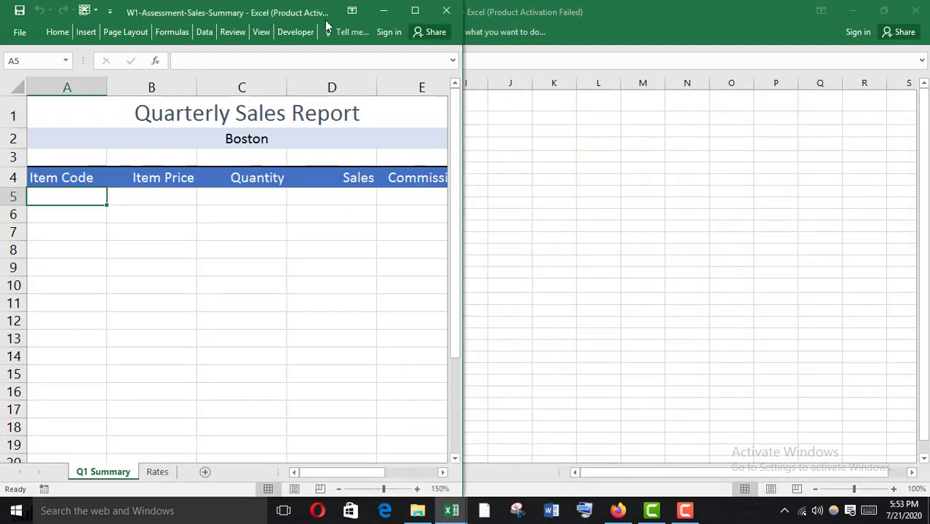
pyautogui.click(261, 31)
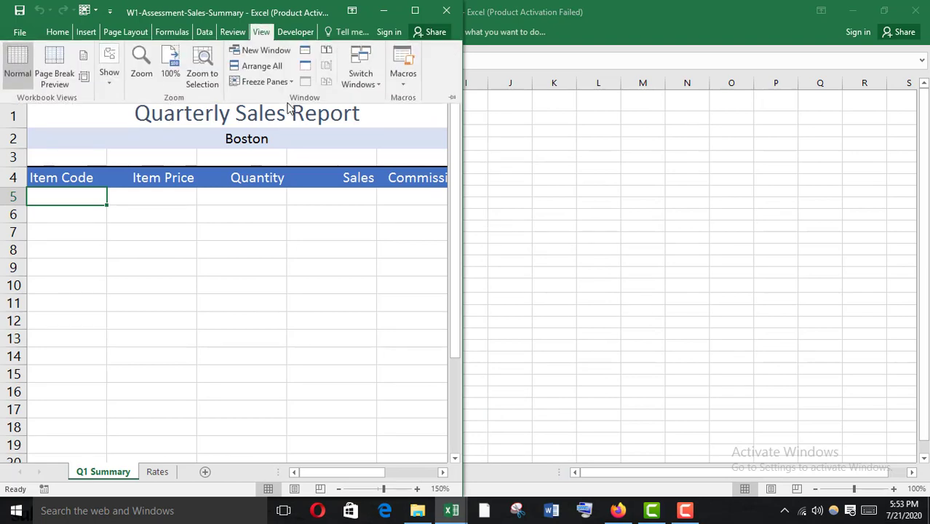
pyautogui.click(261, 67)
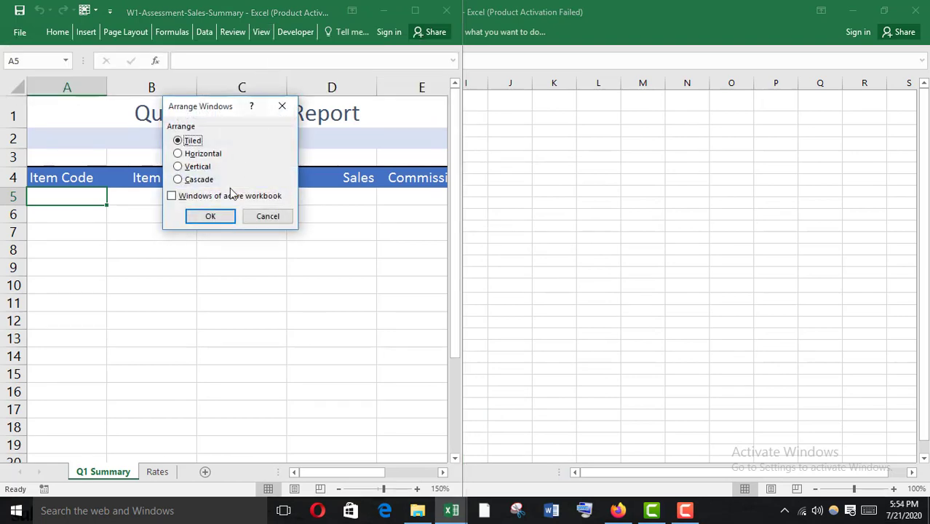
pyautogui.click(209, 218)
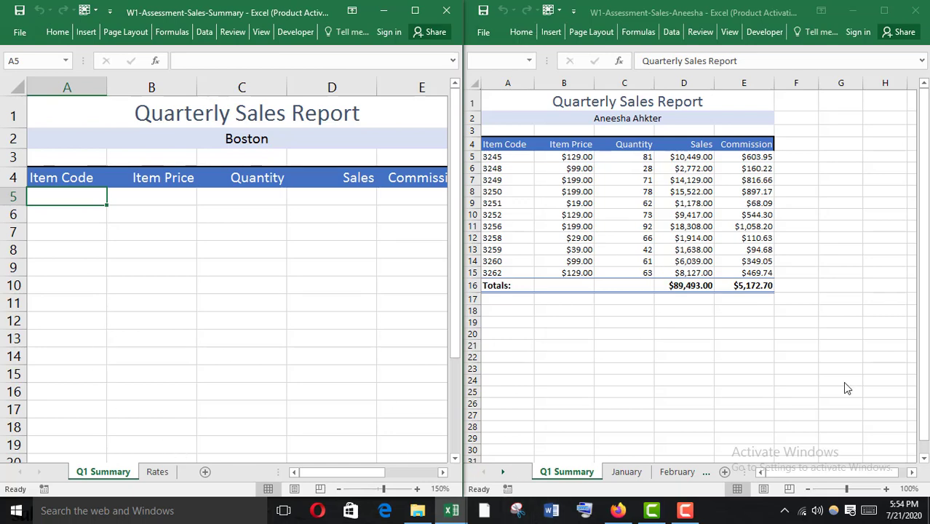
# - In cell F4 of the Sales-Aneesha Data sheet, enter the linking formula ='[W1-Assessment-Sales-Summary.xlsx]Rates'!$A$2
pyautogui.click(502, 475)
pyautogui.click(502, 473)
pyautogui.click(502, 473)
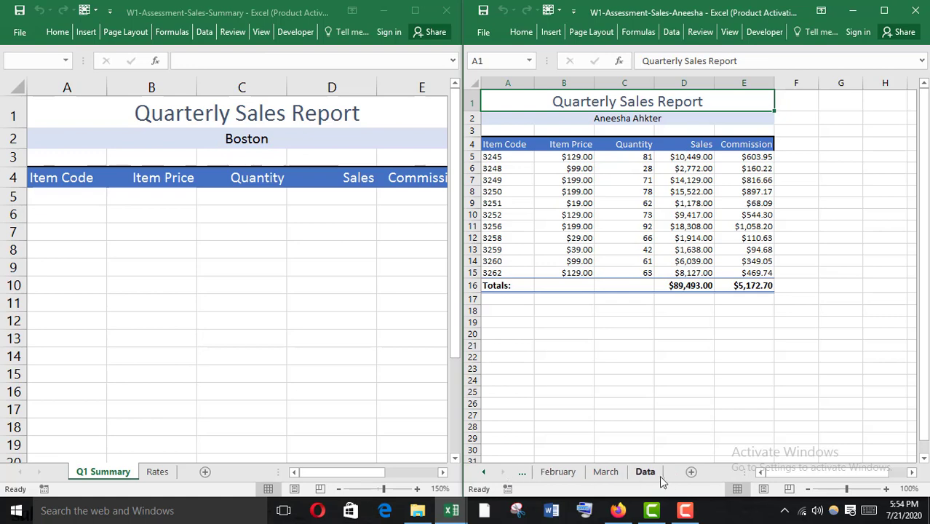
pyautogui.click(646, 473)
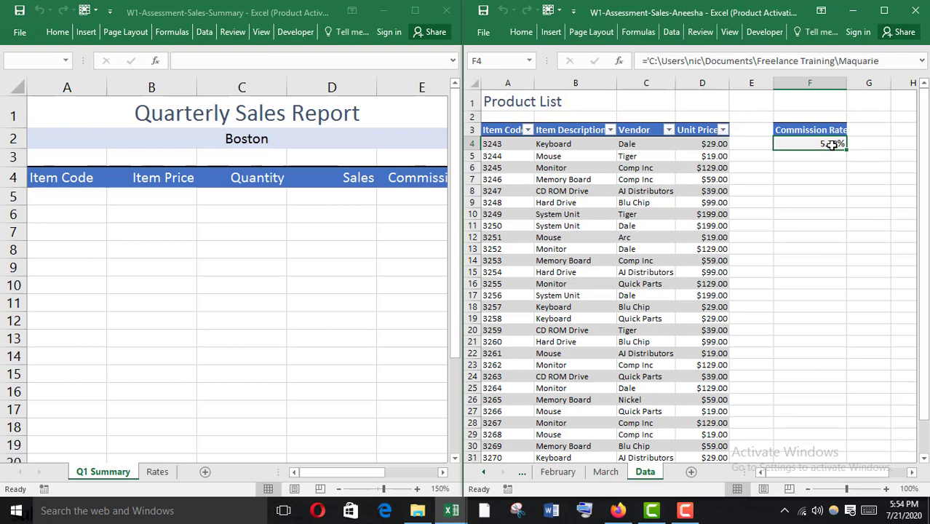
pyautogui.write('=')
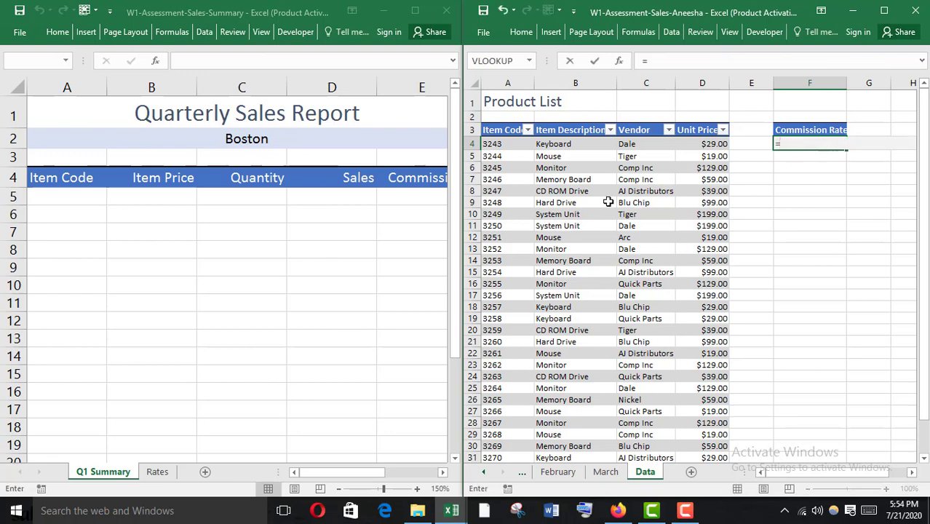
pyautogui.click(115, 169)
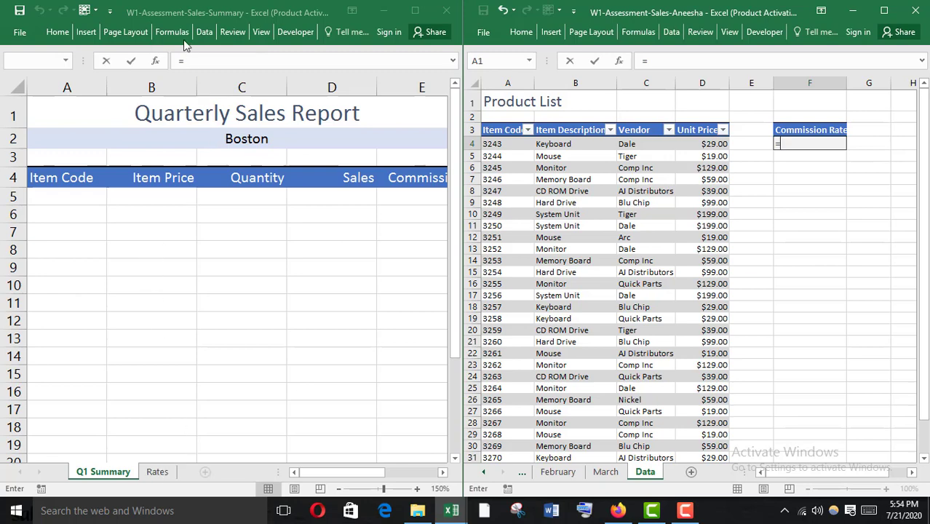
pyautogui.click(157, 471)
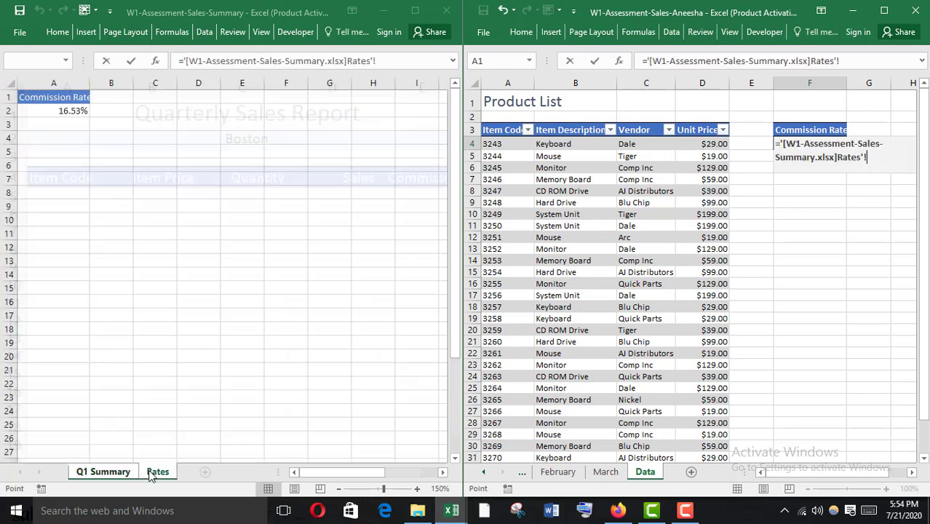
pyautogui.click(60, 109)
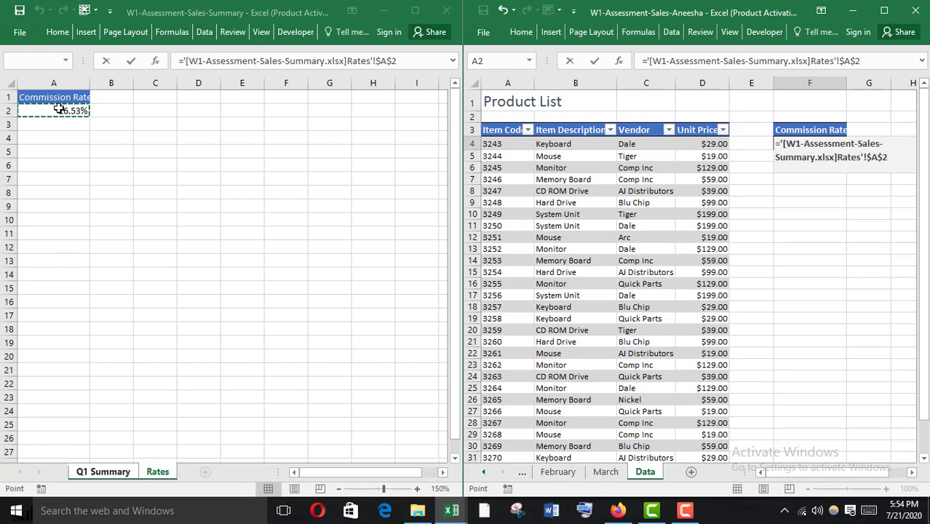
pyautogui.press('Return')
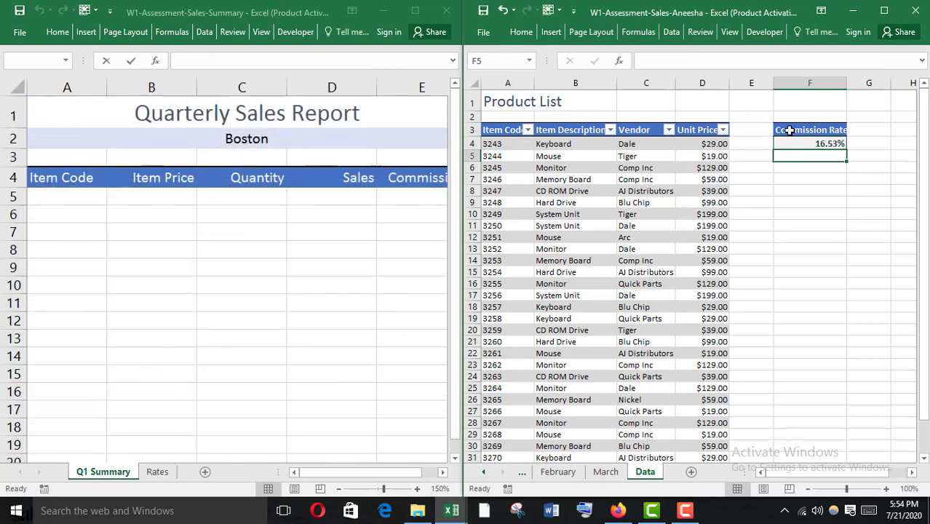
# - Return to Q1 Summary in Sales-Aneesha and copy the total commission from cell E16
pyautogui.click(810, 284)
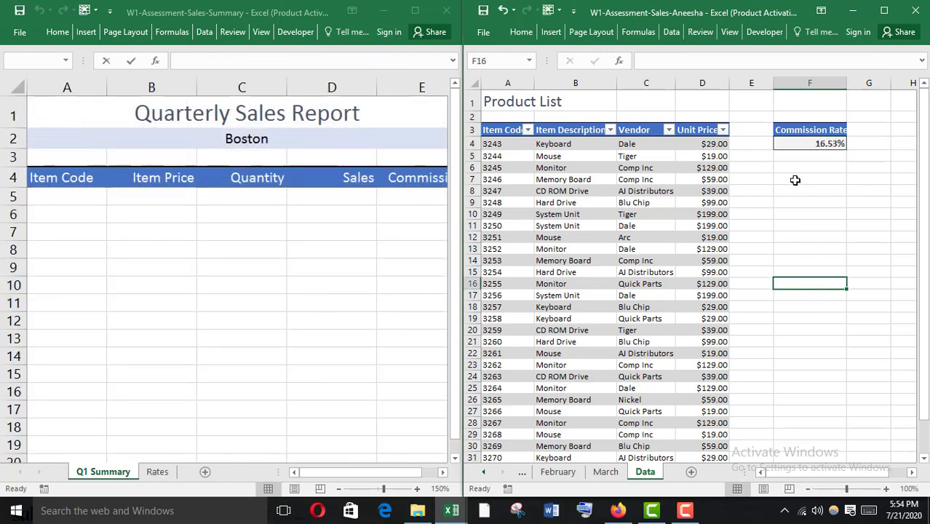
pyautogui.click(483, 472)
pyautogui.click(483, 472)
pyautogui.click(566, 472)
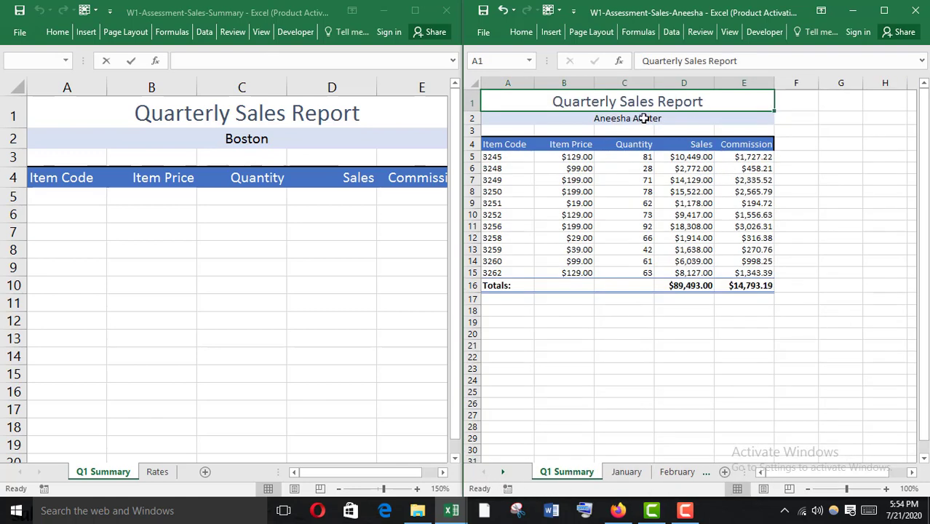
pyautogui.click(754, 285)
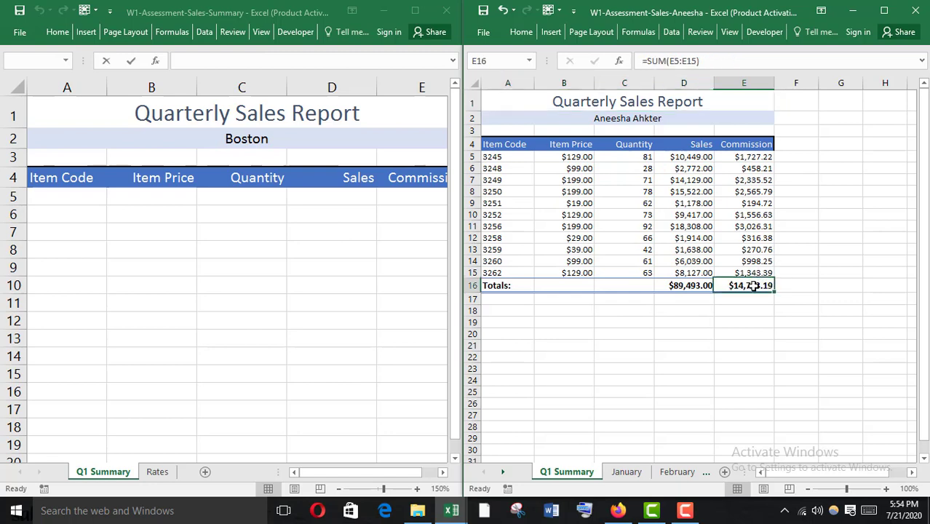
pyautogui.hotkey('ctrl', 'c')
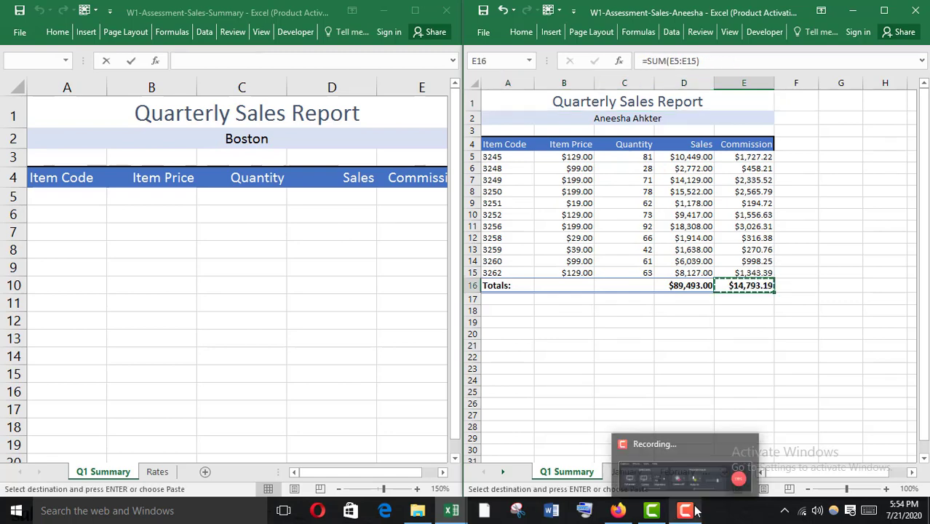
# - Enter 14793.19 as the answer to question 4 in Firefox, without the dollar sign or comma
pyautogui.click(618, 510)
pyautogui.click(179, 359)
pyautogui.hotkey('ctrl', 'v')
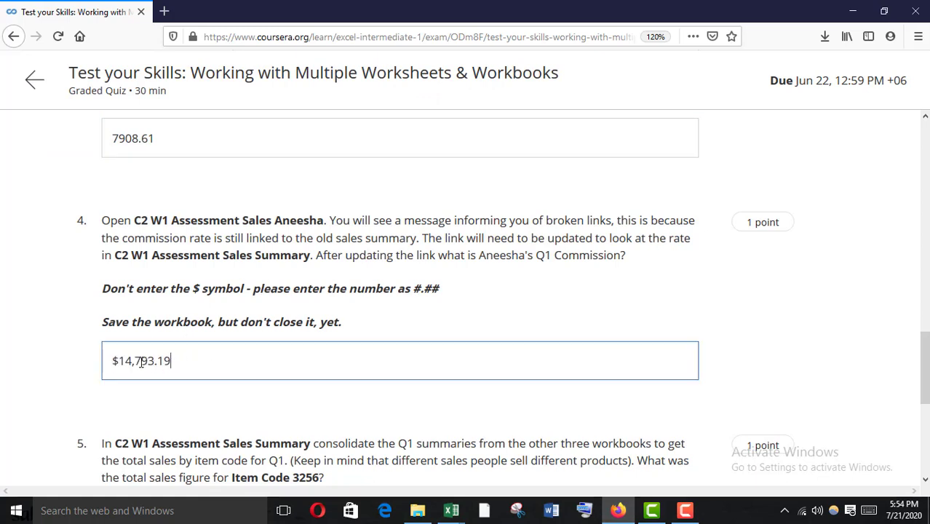
pyautogui.press('BackSpace')
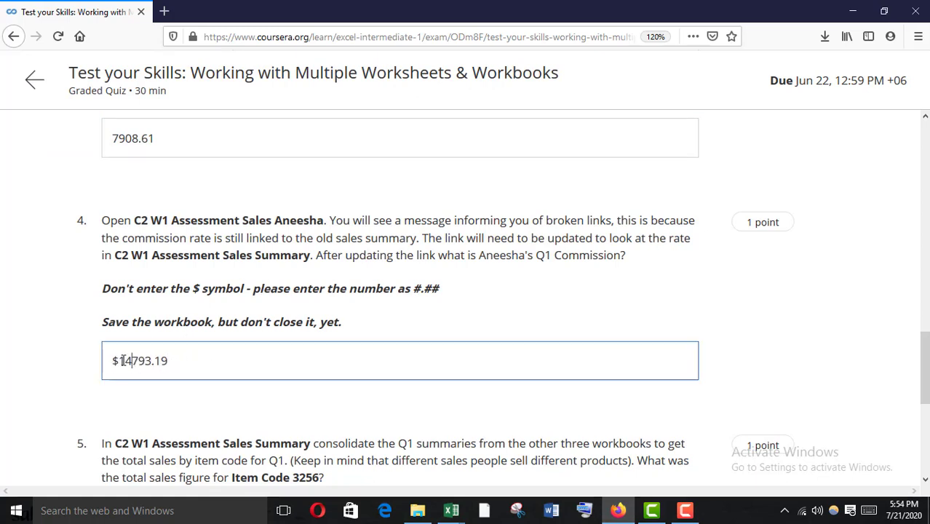
pyautogui.click(121, 362)
pyautogui.press('BackSpace')
# - Read question 5 about consolidating the Q1 summaries and check which assessment workbooks are open in Excel
pyautogui.scroll(-5, 155, 398)
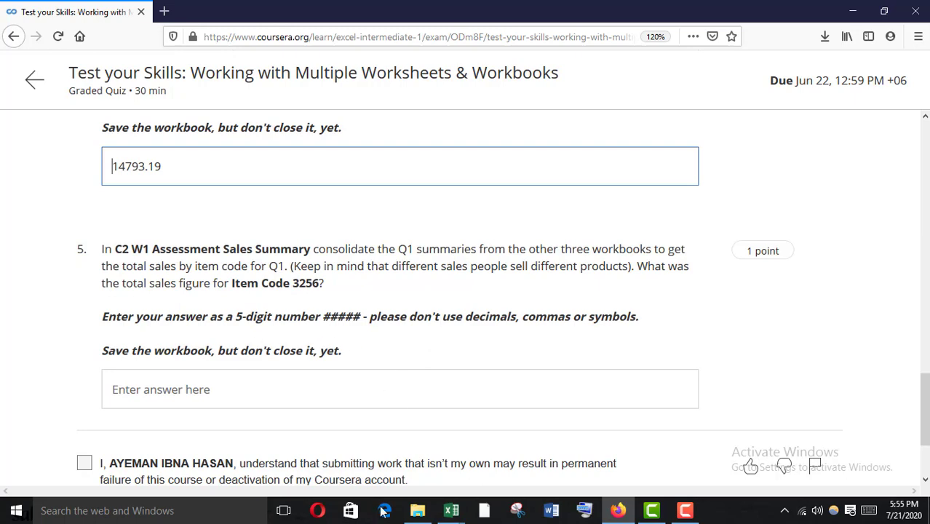
pyautogui.moveTo(451, 510)
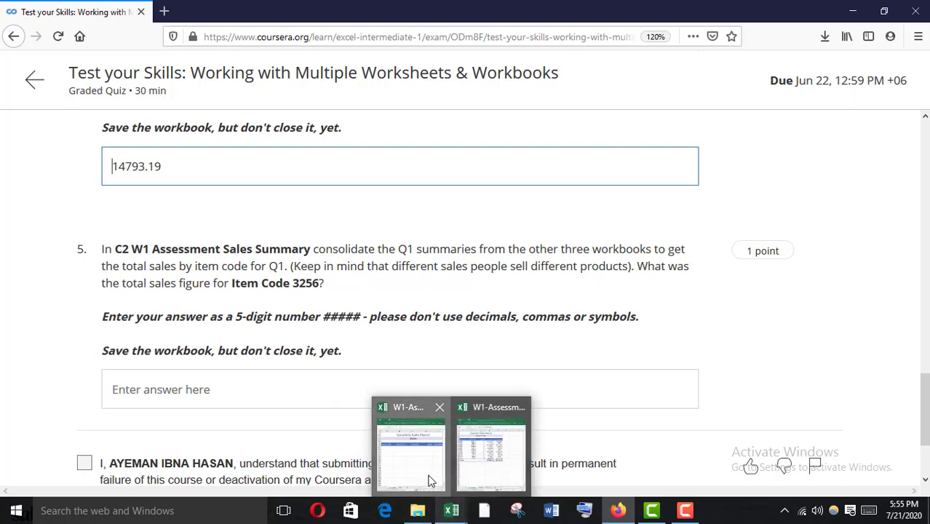
pyautogui.click(429, 481)
pyautogui.moveTo(417, 510)
pyautogui.click(426, 436)
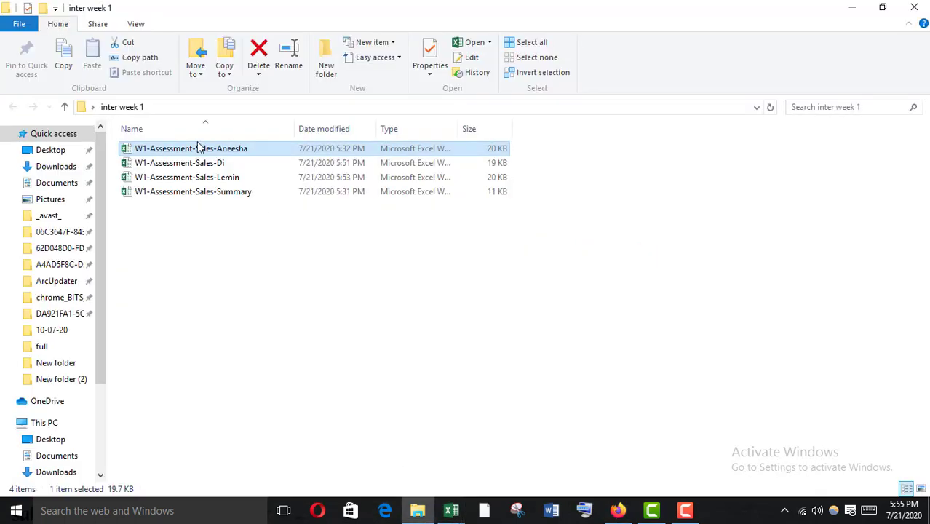
pyautogui.moveTo(451, 510)
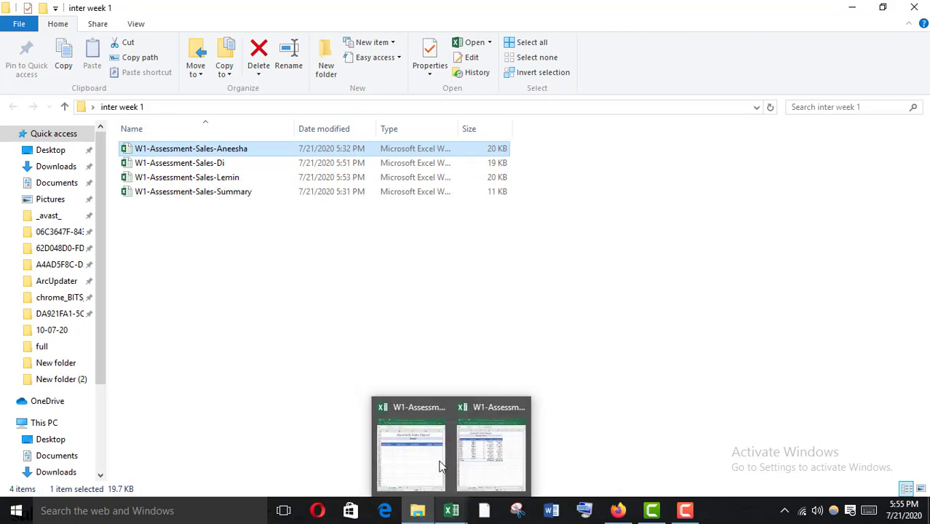
pyautogui.click(430, 449)
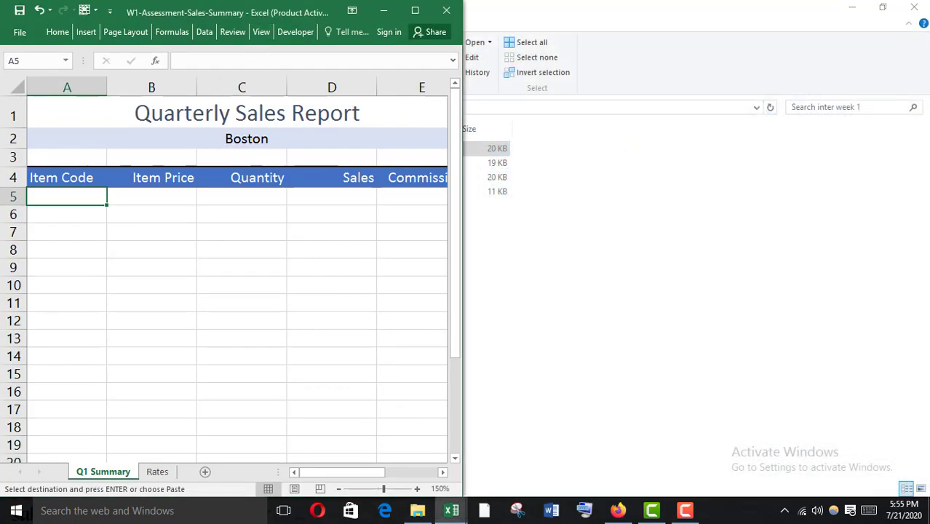
pyautogui.click(509, 450)
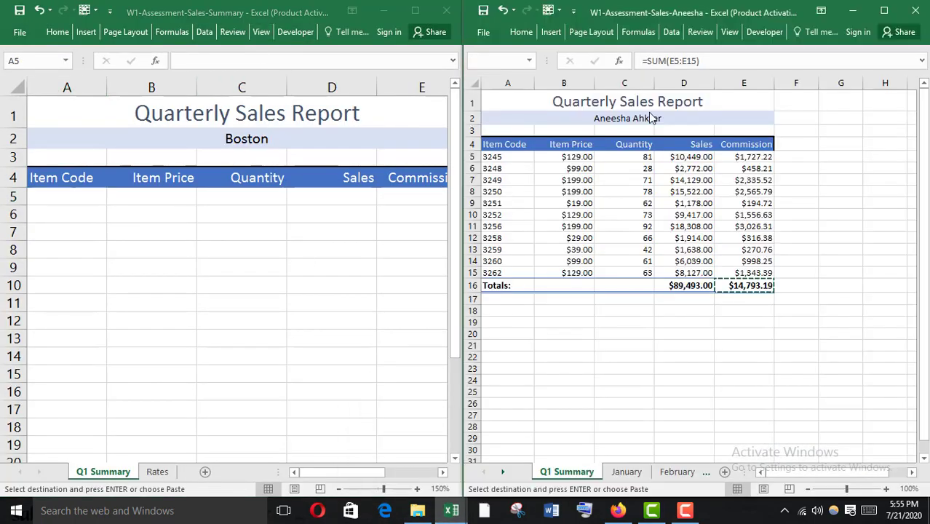
# - Open W1-Assessment-Sales-Di and W1-Assessment-Sales-Lemin from the inter week 1 folder
pyautogui.moveTo(417, 510)
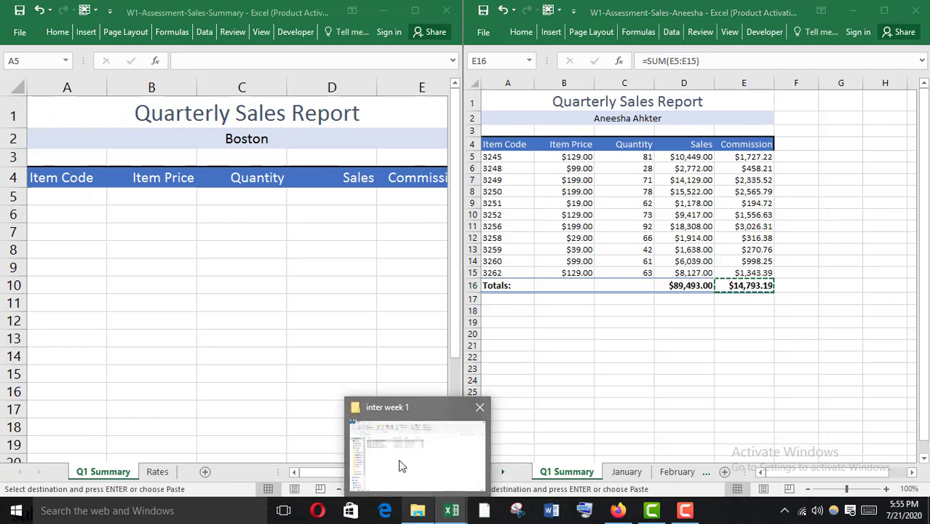
pyautogui.click(400, 470)
pyautogui.doubleClick(204, 164)
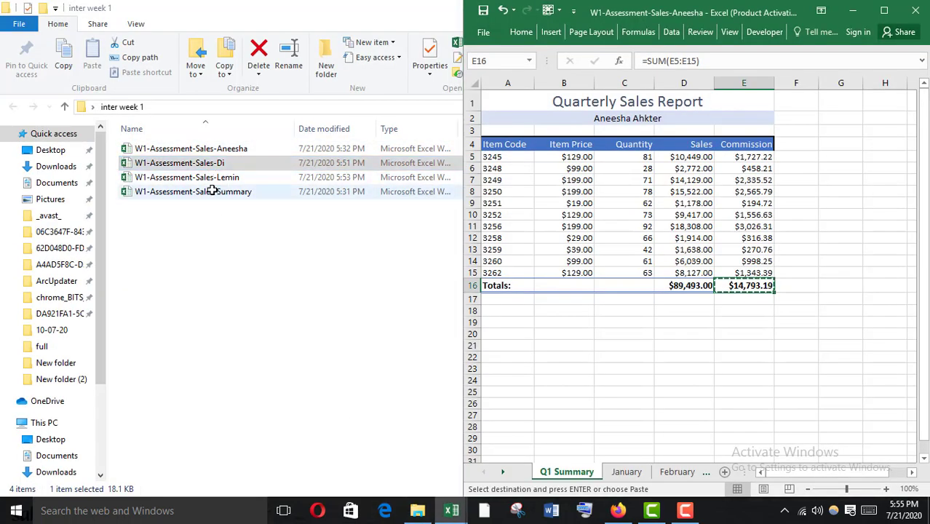
pyautogui.moveTo(416, 510)
pyautogui.click(451, 451)
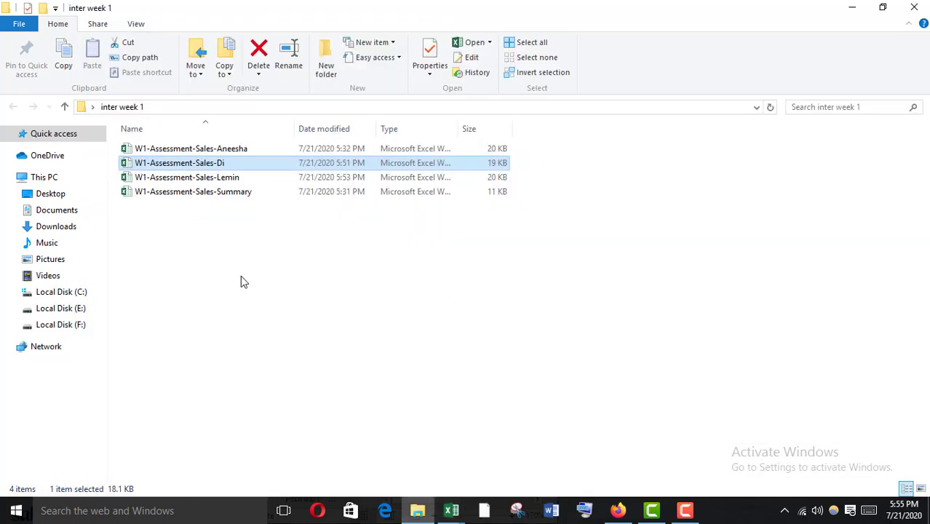
pyautogui.doubleClick(206, 177)
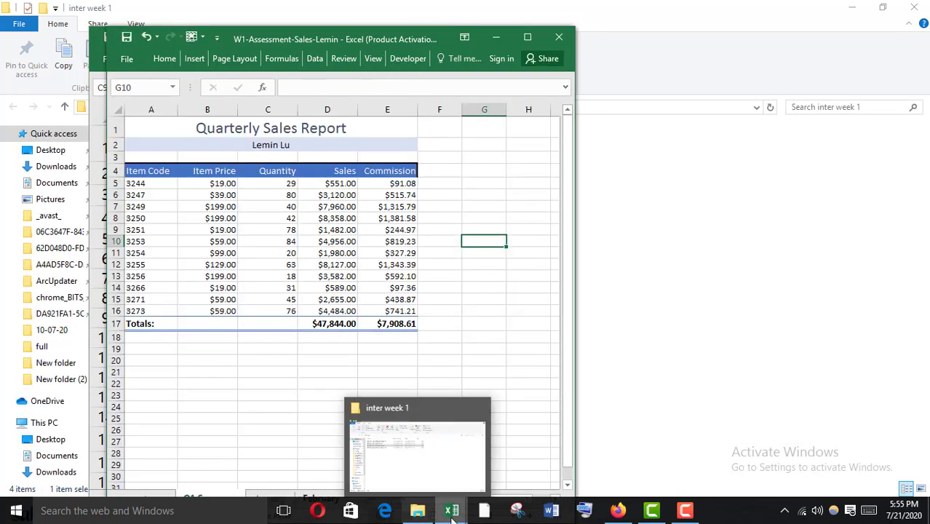
pyautogui.moveTo(451, 509)
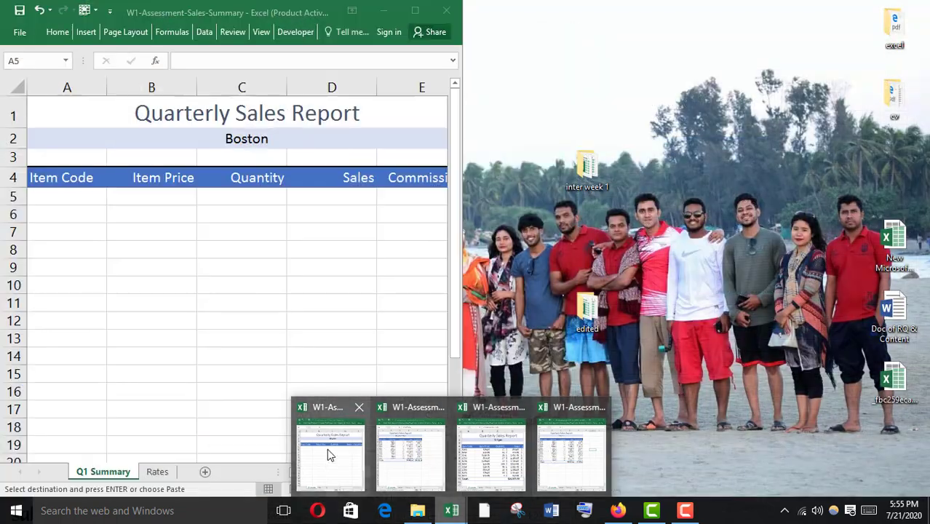
# - Bring W1-Assessment-Sales-Summary forward and arrange all open workbook windows as tiled
pyautogui.click(328, 452)
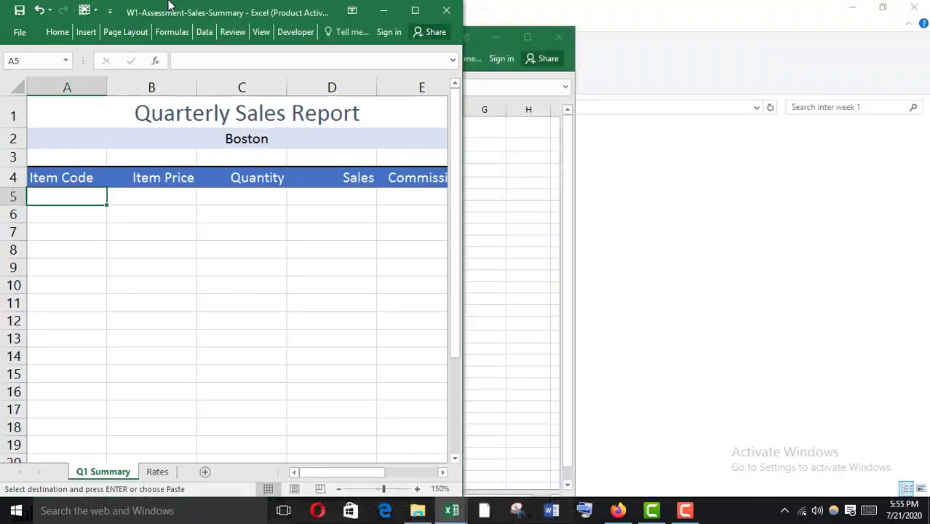
pyautogui.click(260, 38)
pyautogui.click(251, 66)
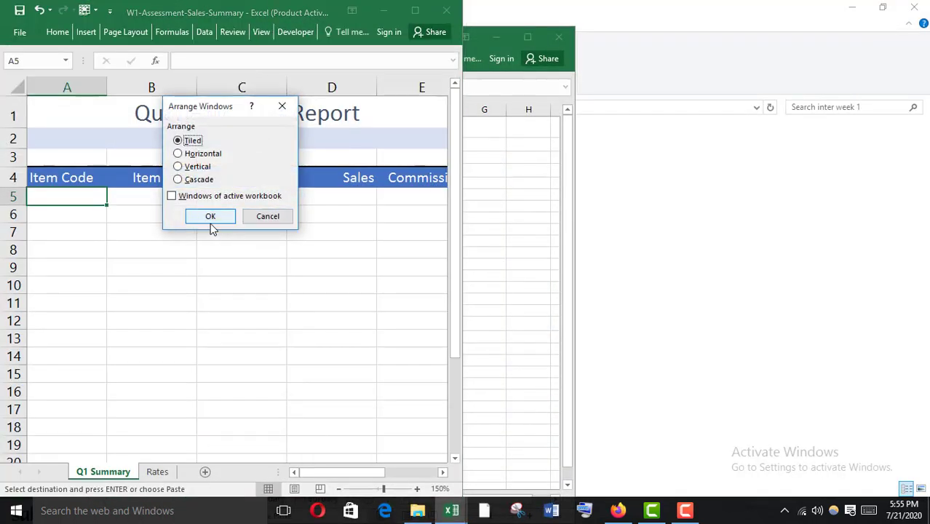
pyautogui.click(212, 218)
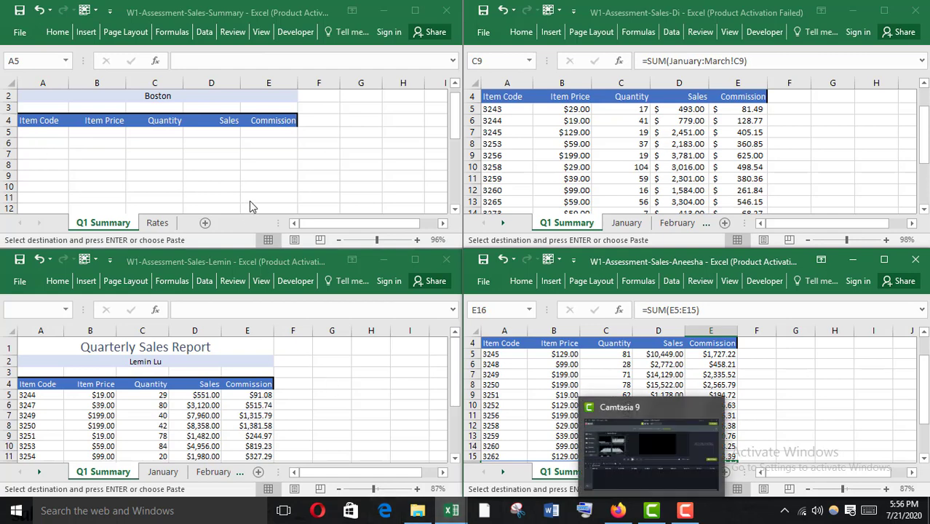
# - Start a Sum consolidation at cell A5 of the Sales-Summary workbook and add Q1 Summary range A5:E14 from Sales-Di
pyautogui.click(30, 133)
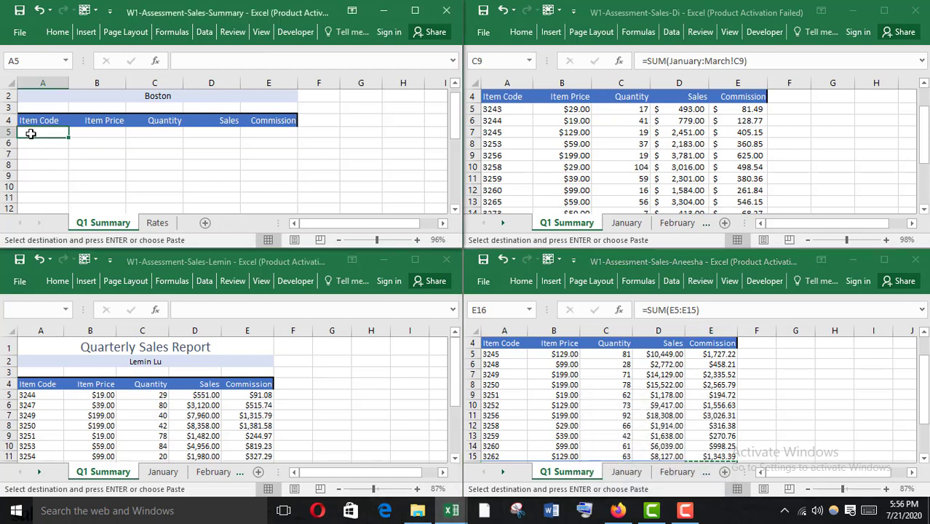
pyautogui.click(201, 33)
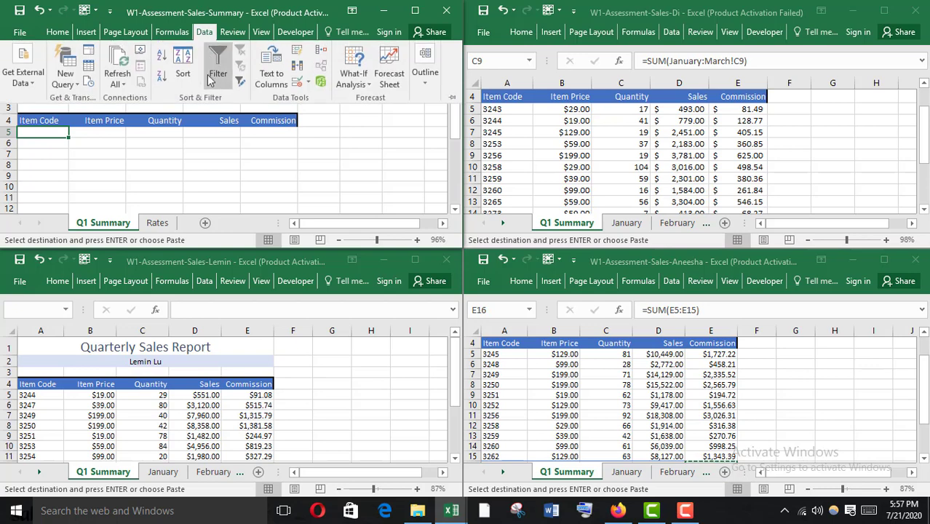
pyautogui.click(323, 56)
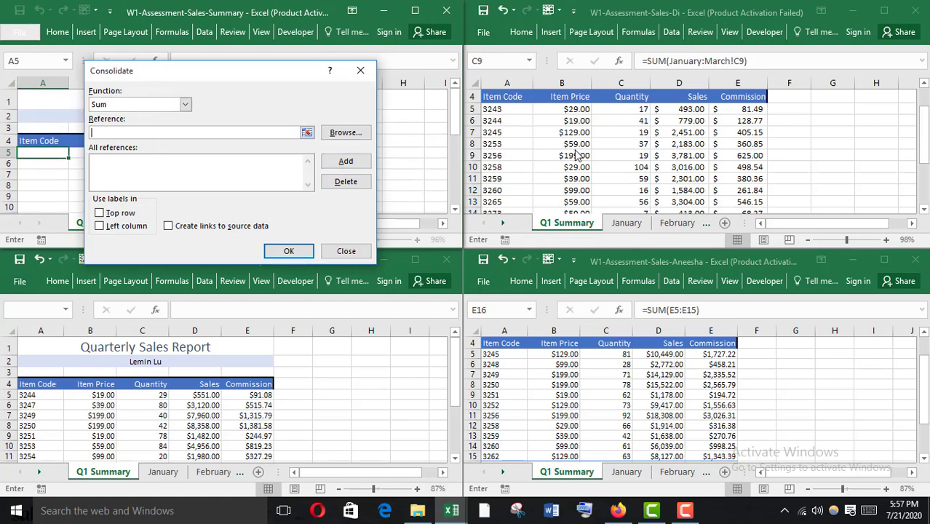
pyautogui.scroll(1, 512, 128)
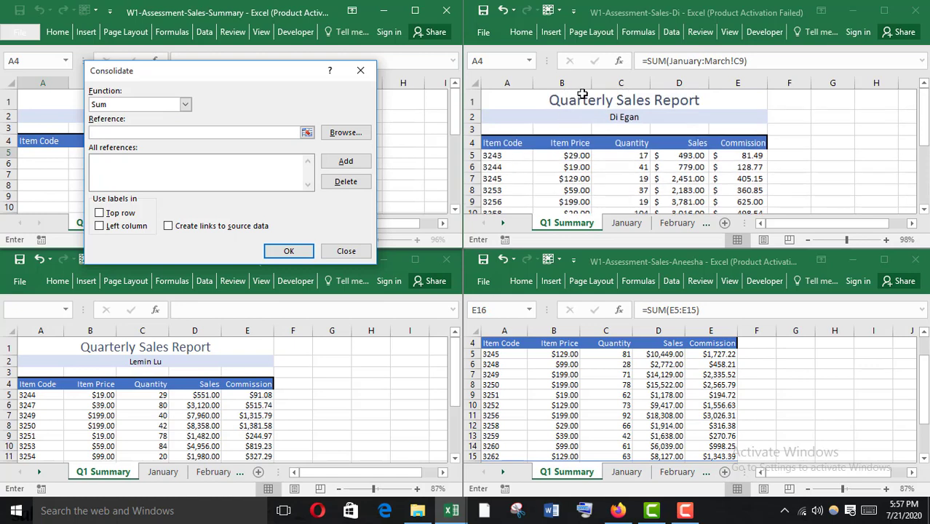
pyautogui.scroll(-1, 486, 185)
pyautogui.scroll(-1, 486, 184)
pyautogui.moveTo(494, 109); pyautogui.dragTo(733, 176)
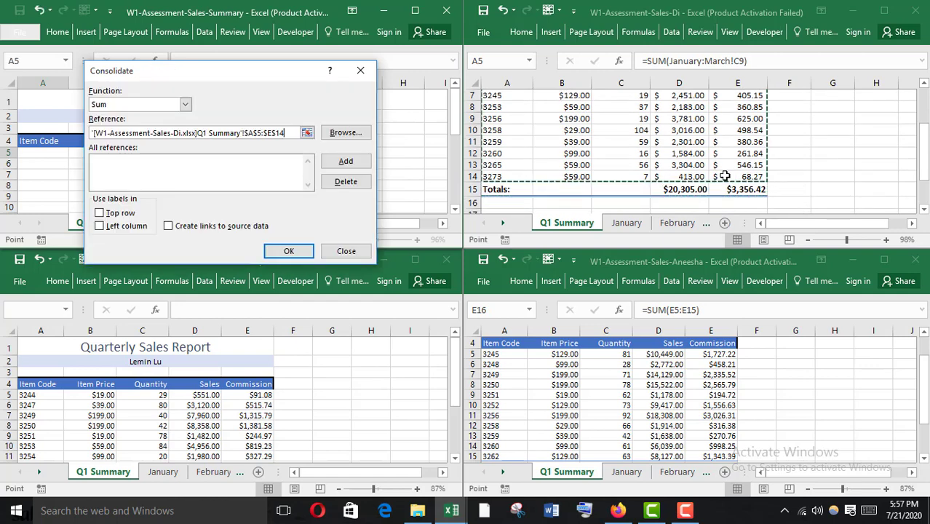
pyautogui.click(339, 163)
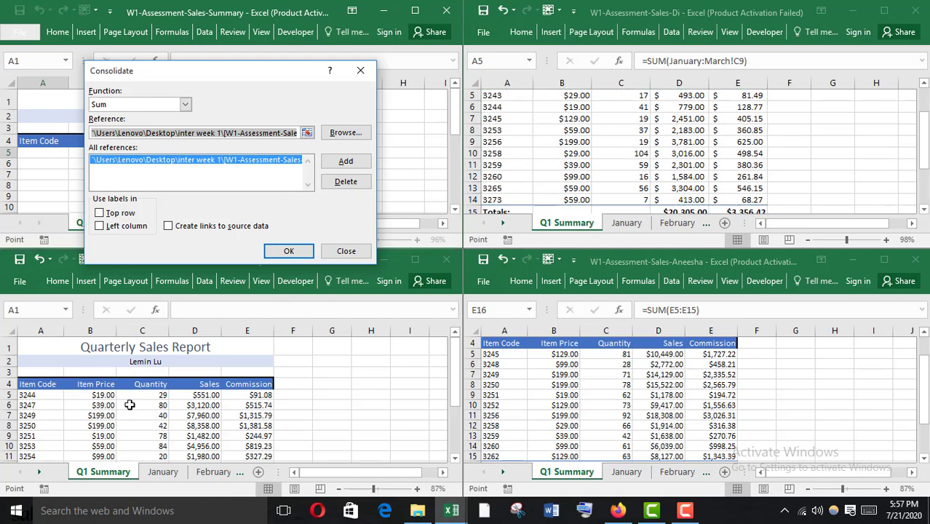
# - Add Q1 Summary ranges A5:E16 from Sales-Lemin and A5:E15 from Sales-Aneesha, and consolidate using left column labels
pyautogui.scroll(-1, 131, 407)
pyautogui.moveTo(35, 350); pyautogui.dragTo(247, 432)
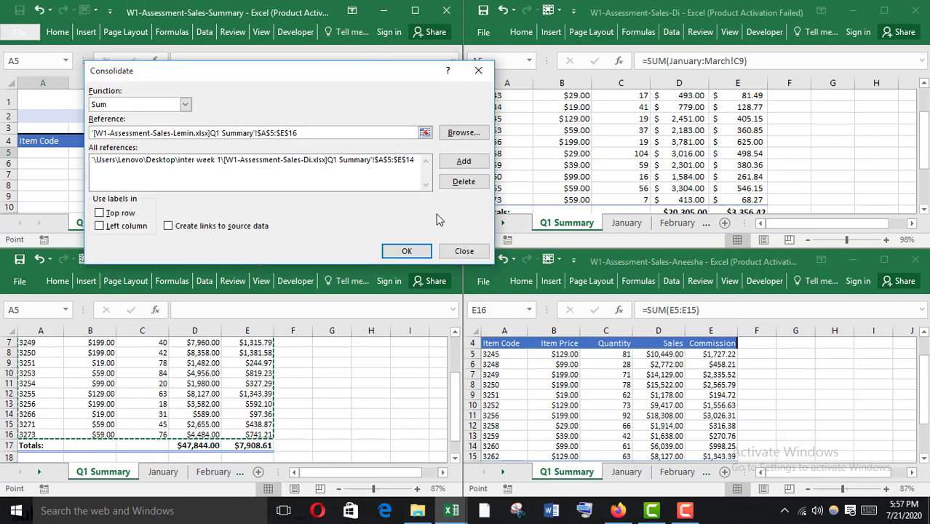
pyautogui.click(463, 161)
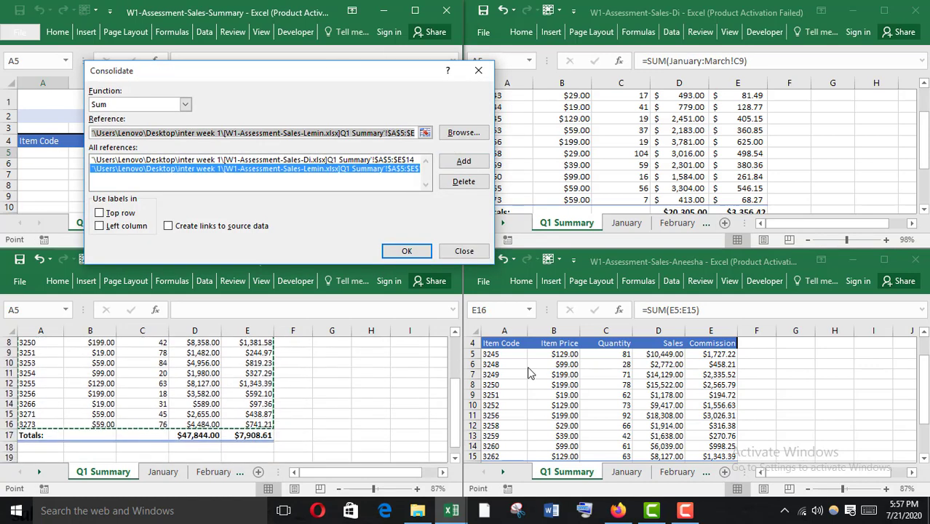
pyautogui.moveTo(491, 355); pyautogui.dragTo(694, 433)
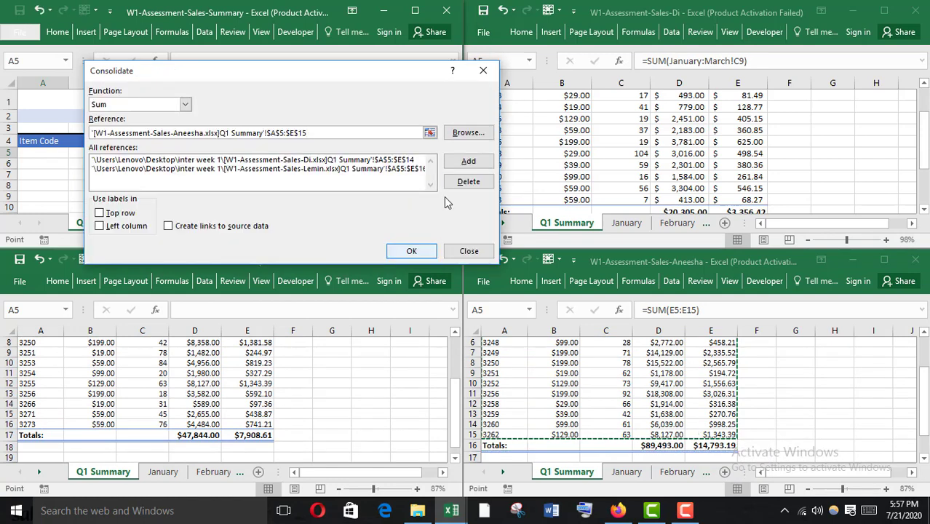
pyautogui.click(469, 160)
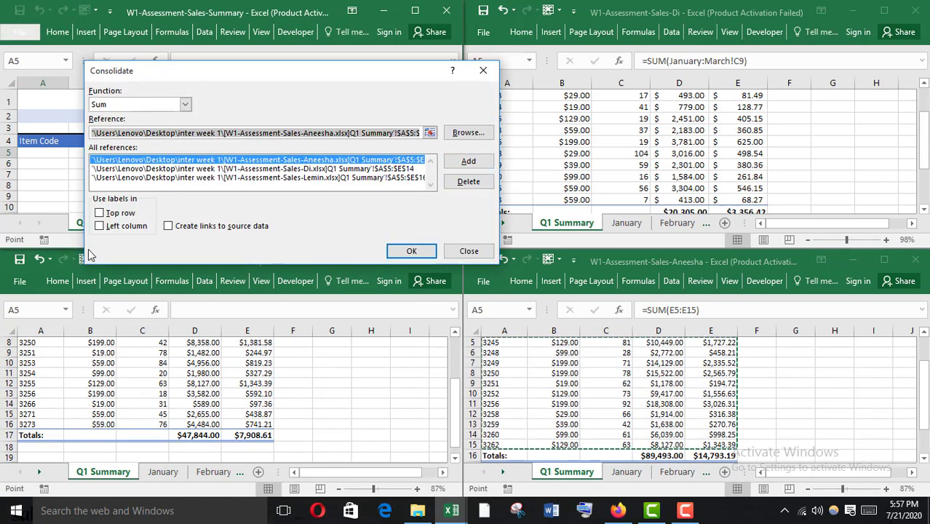
pyautogui.click(100, 227)
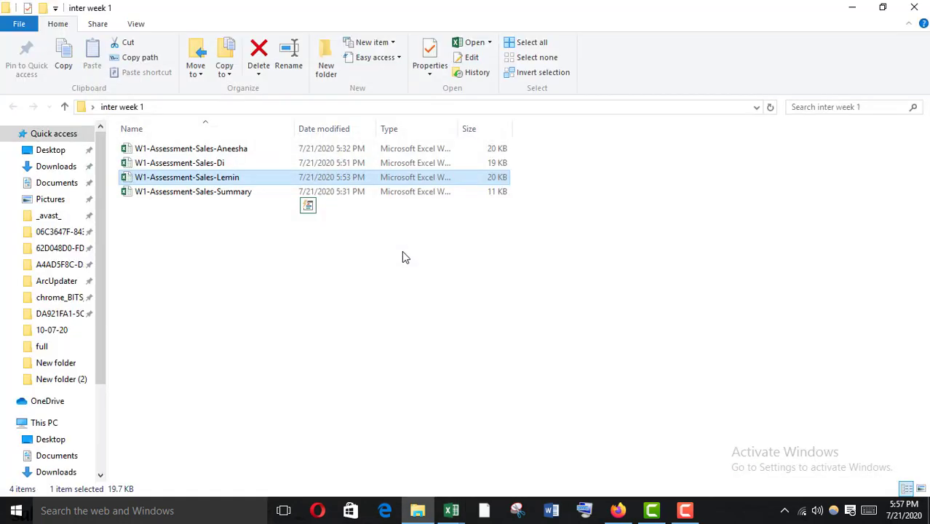
# - Return to the W1-Assessment-Sales-Summary workbook, maximize its window and clear the selection of the consolidated range
pyautogui.moveTo(452, 513)
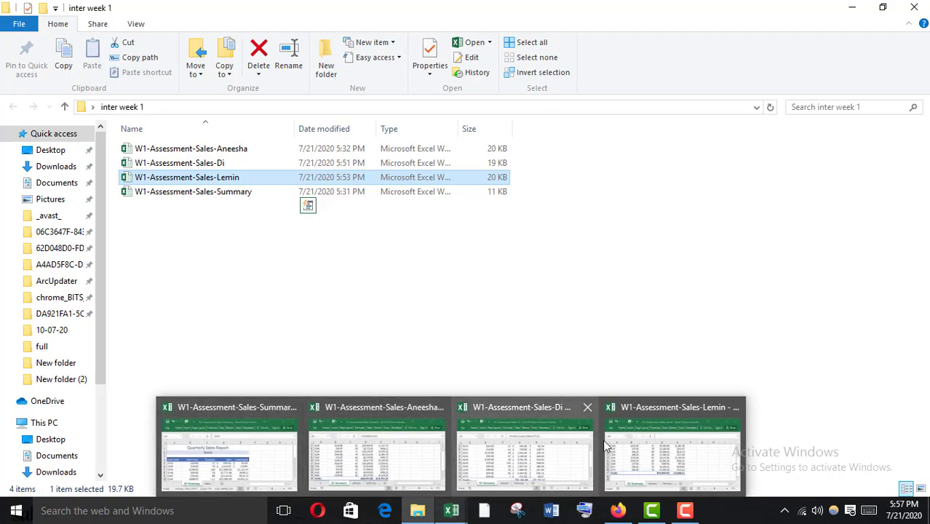
pyautogui.click(254, 447)
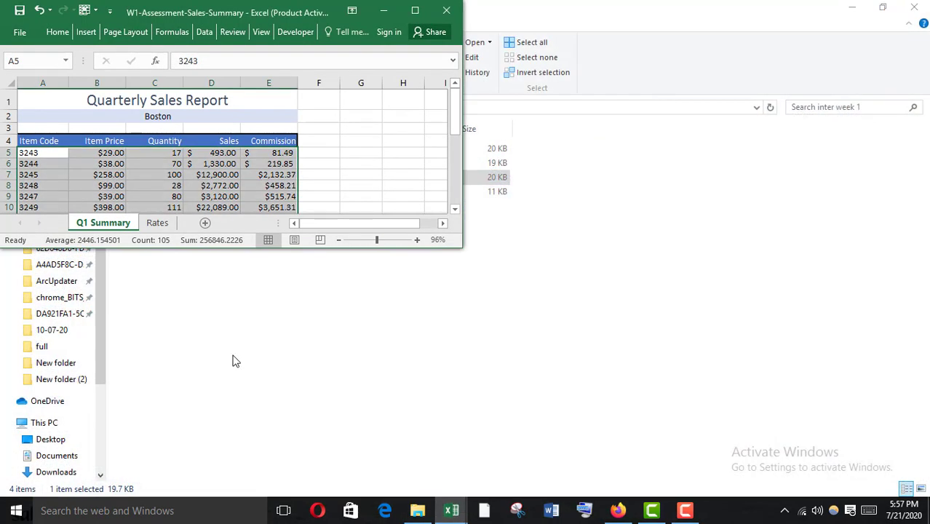
pyautogui.click(415, 10)
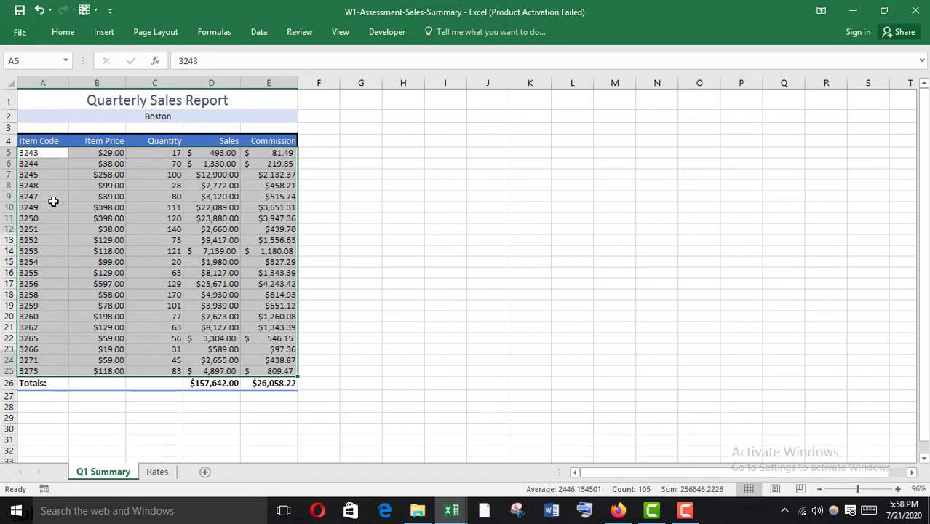
pyautogui.click(445, 283)
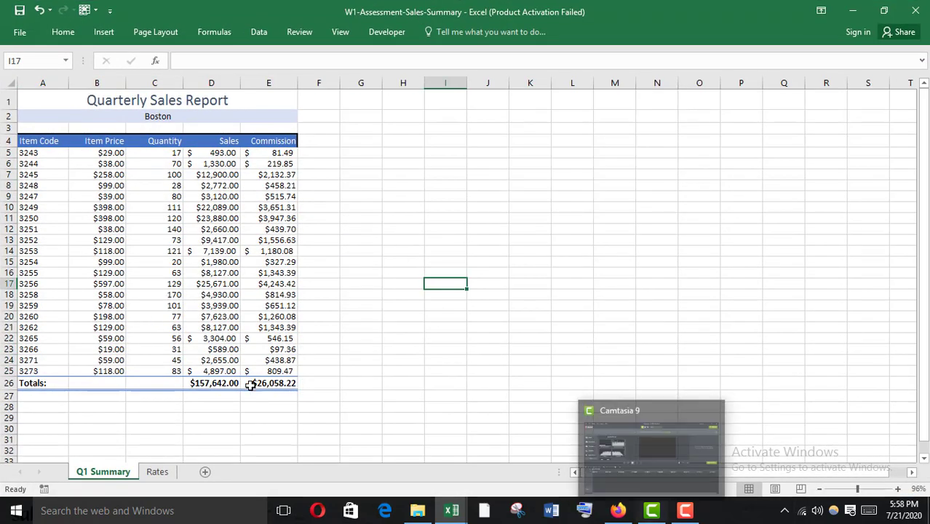
# - Check which item code question 5 asks for in Firefox and return to the Sales-Summary workbook in Excel
pyautogui.moveTo(617, 510)
pyautogui.click(615, 485)
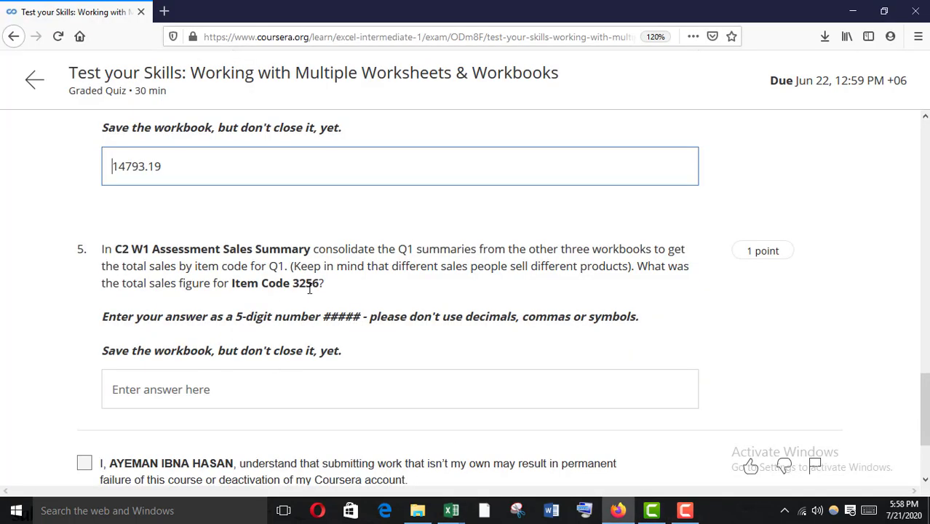
pyautogui.moveTo(293, 283); pyautogui.dragTo(315, 283)
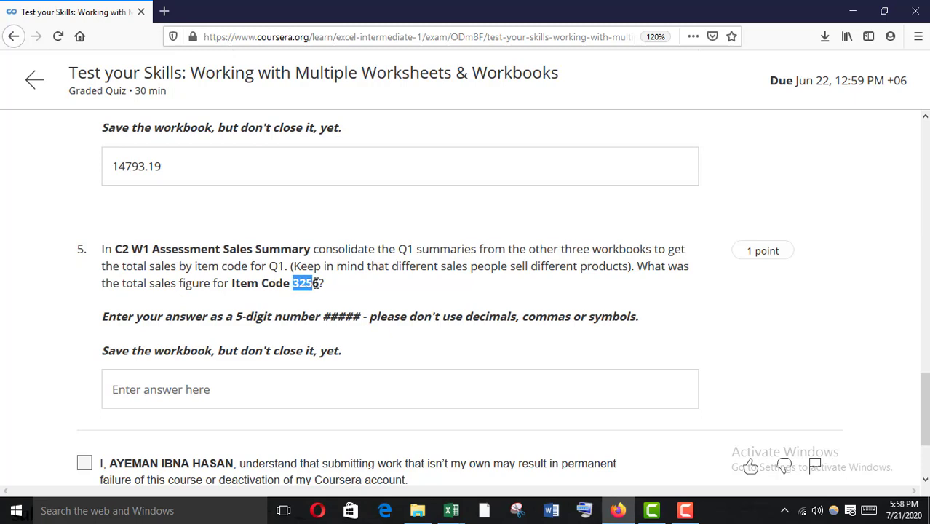
pyautogui.moveTo(460, 515)
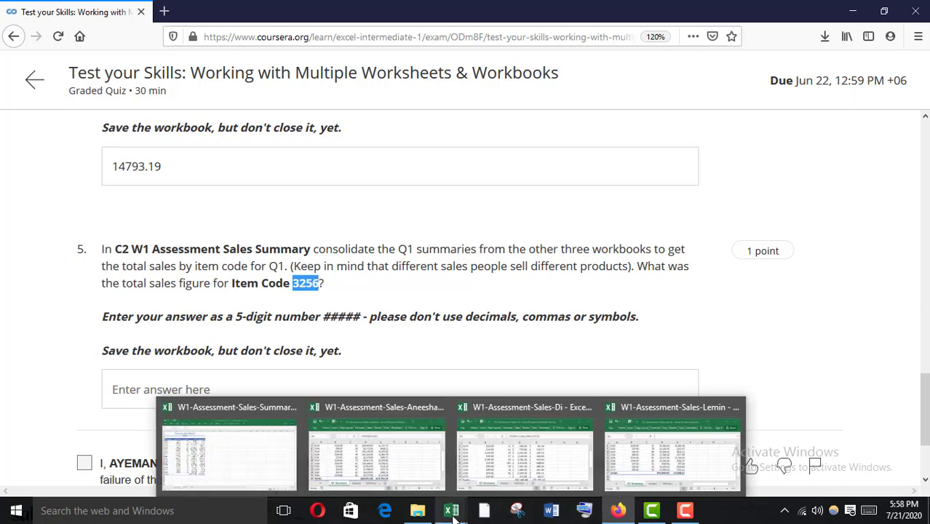
pyautogui.click(280, 467)
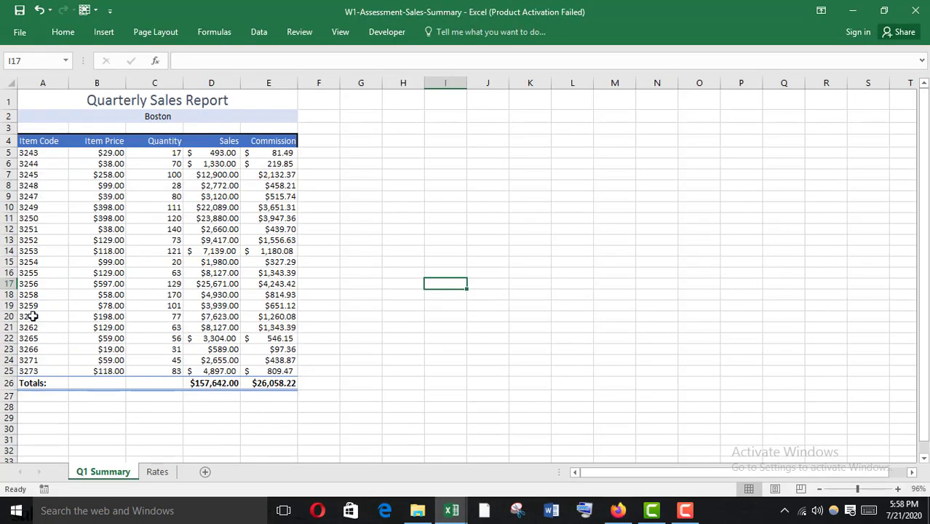
# - Search the consolidated Q1 Summary sheet for item code 3256
pyautogui.click(6, 284)
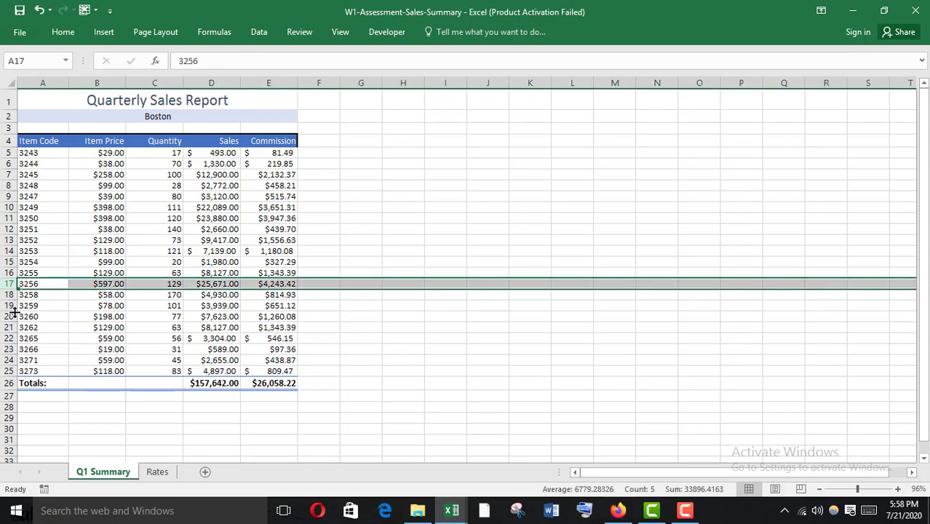
pyautogui.click(30, 286)
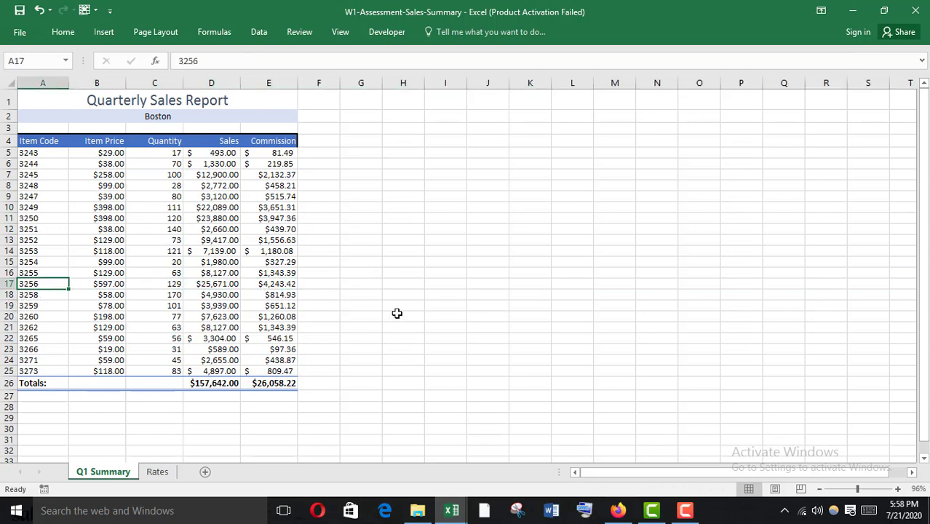
pyautogui.hotkey('ctrl', 'f')
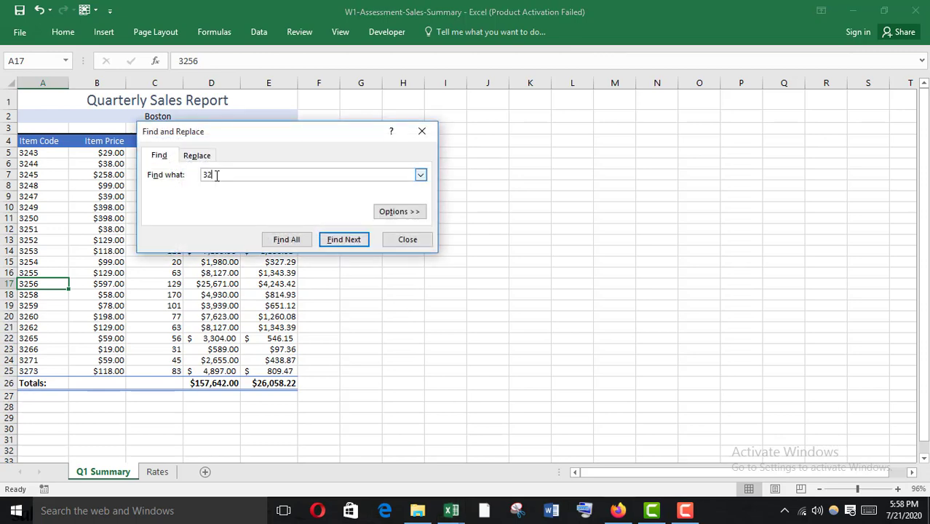
pyautogui.click(334, 243)
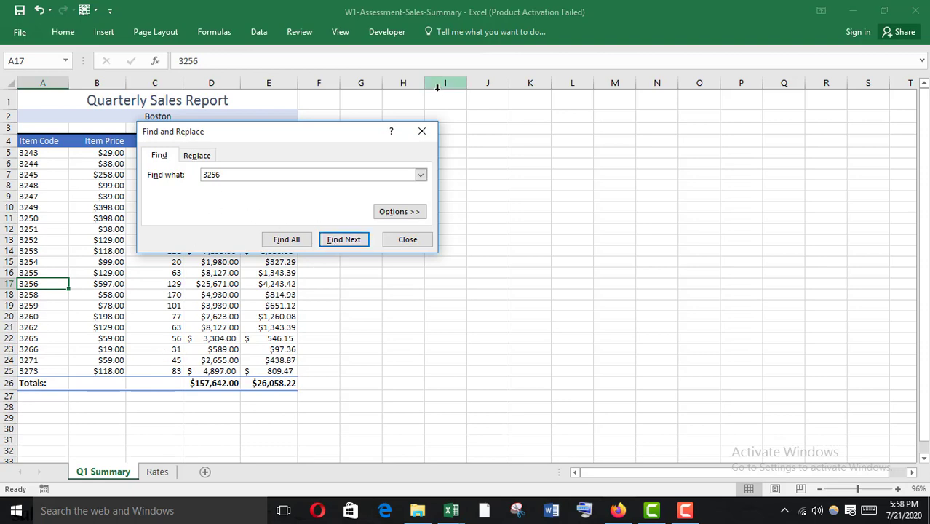
pyautogui.click(421, 131)
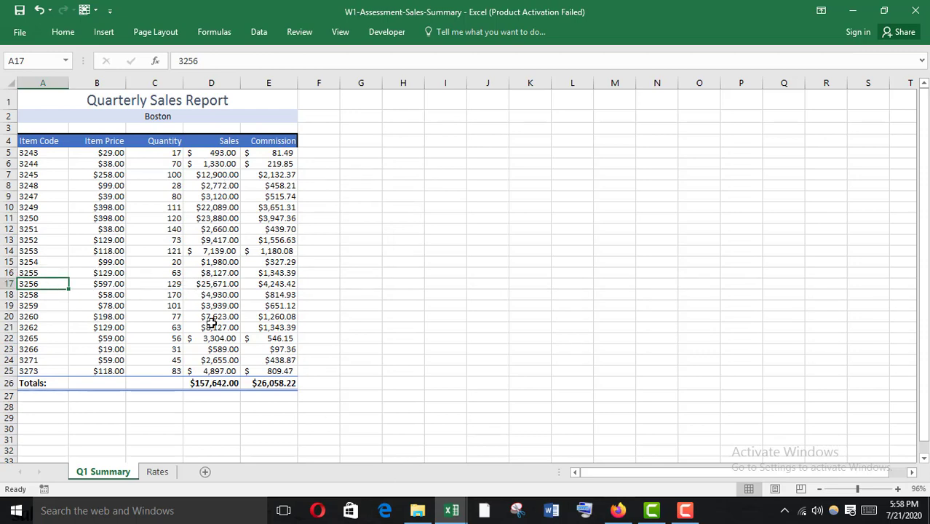
# - Copy the total sales figure for item code 3256 from cell D17
pyautogui.click(210, 287)
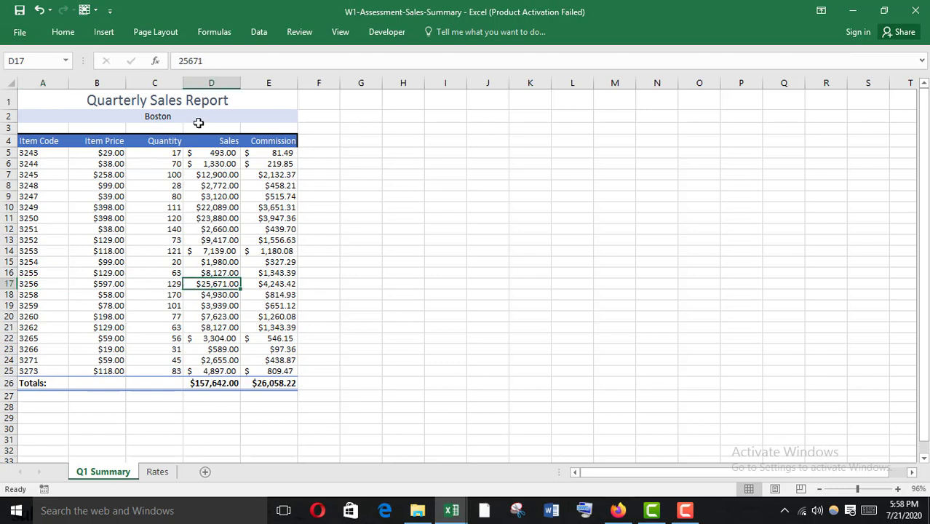
pyautogui.click(7, 284)
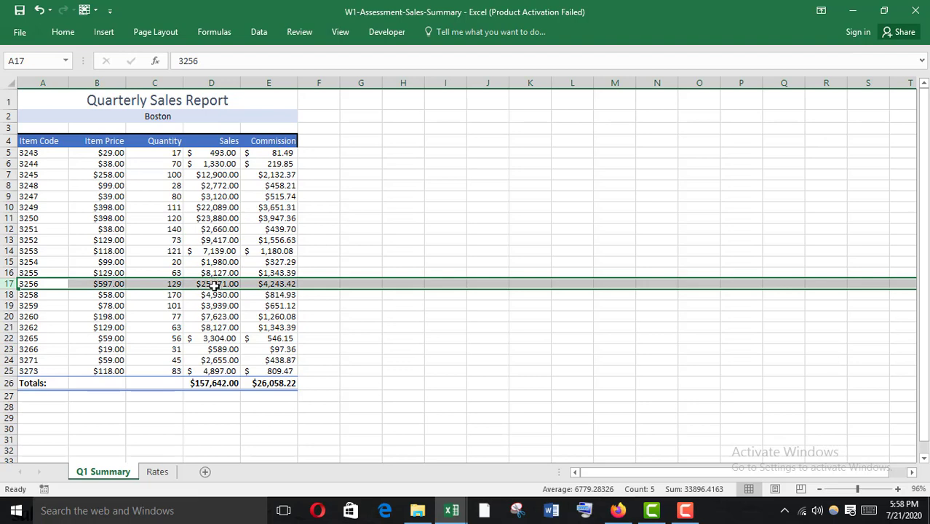
pyautogui.click(213, 295)
pyautogui.click(213, 283)
pyautogui.hotkey('ctrl', 'c')
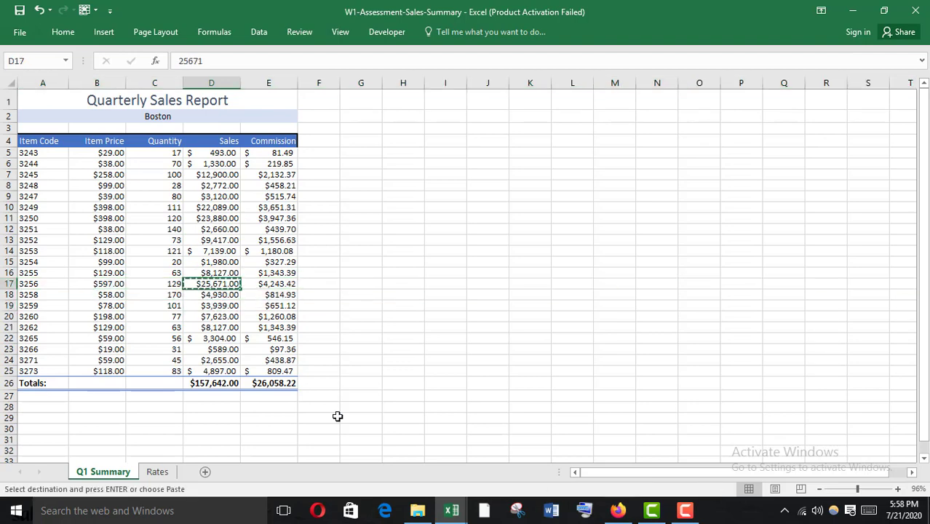
# - Enter 25671.00 as the answer to question 5 in Firefox, without the dollar sign or comma
pyautogui.moveTo(617, 510)
pyautogui.click(615, 466)
pyautogui.click(221, 395)
pyautogui.hotkey('ctrl', 'v')
pyautogui.scroll(-1, 193, 401)
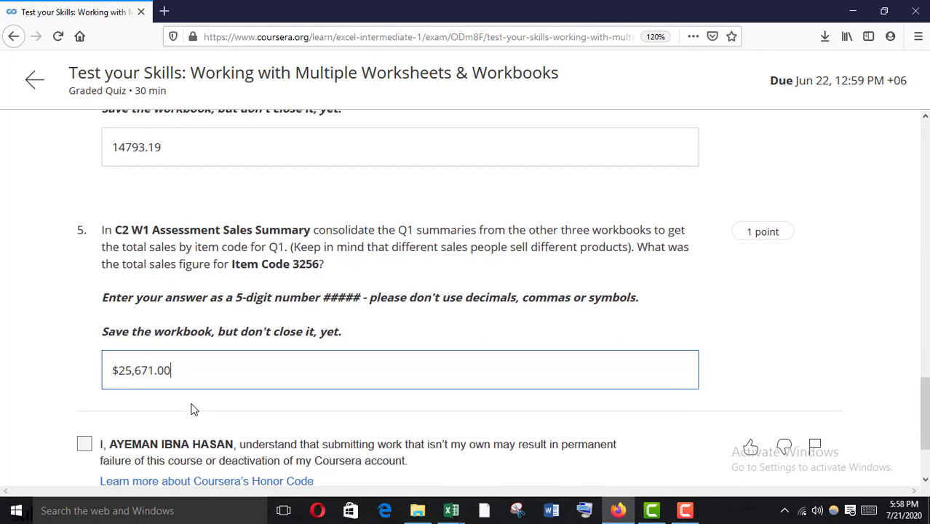
pyautogui.click(136, 351)
pyautogui.press('BackSpace')
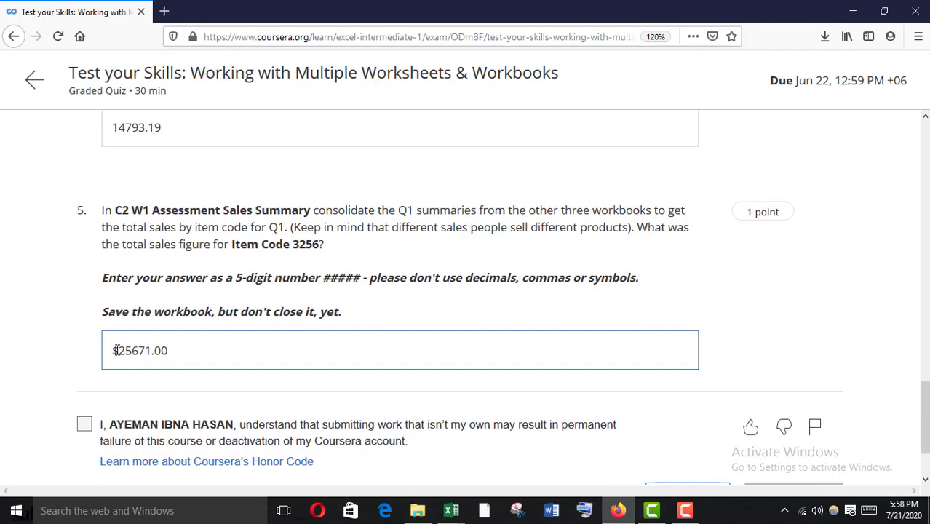
pyautogui.click(120, 351)
pyautogui.press('BackSpace')
# - Accept the Honor Code statement and submit the quiz
pyautogui.click(94, 424)
pyautogui.scroll(-2, 91, 407)
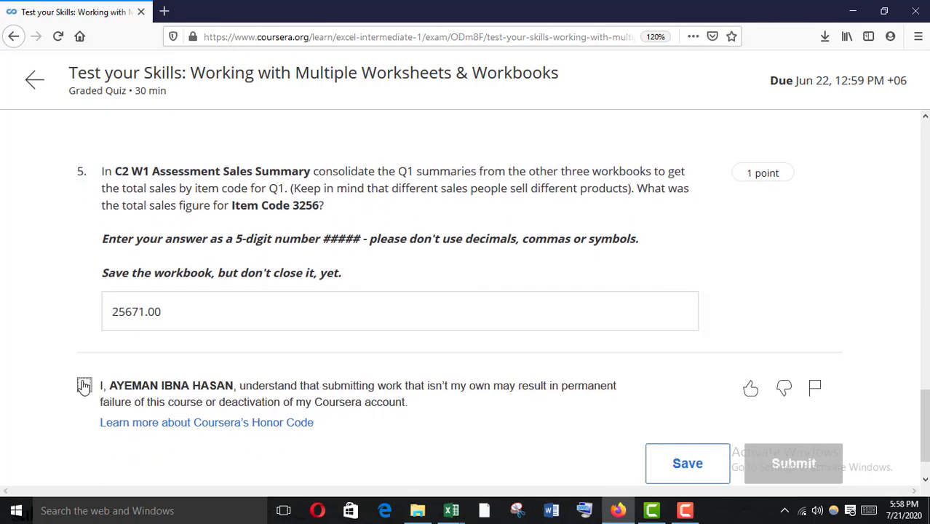
pyautogui.click(776, 414)
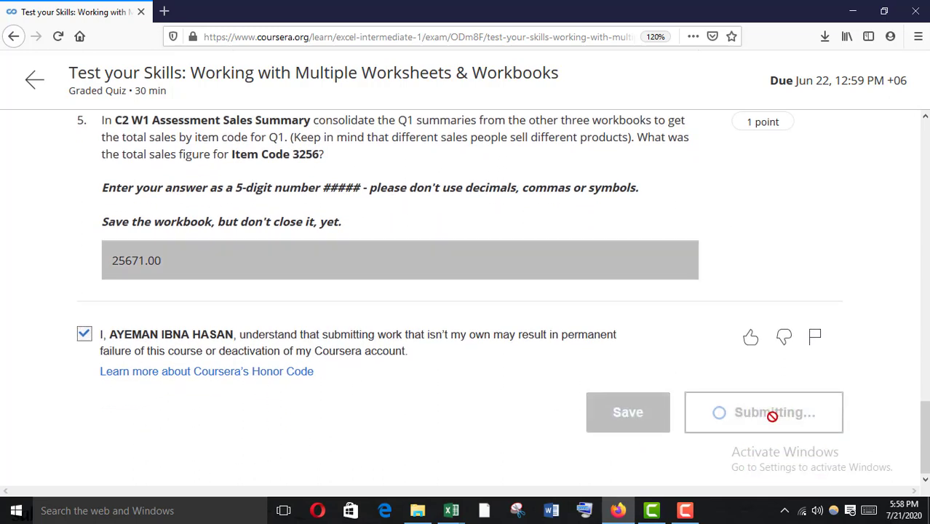